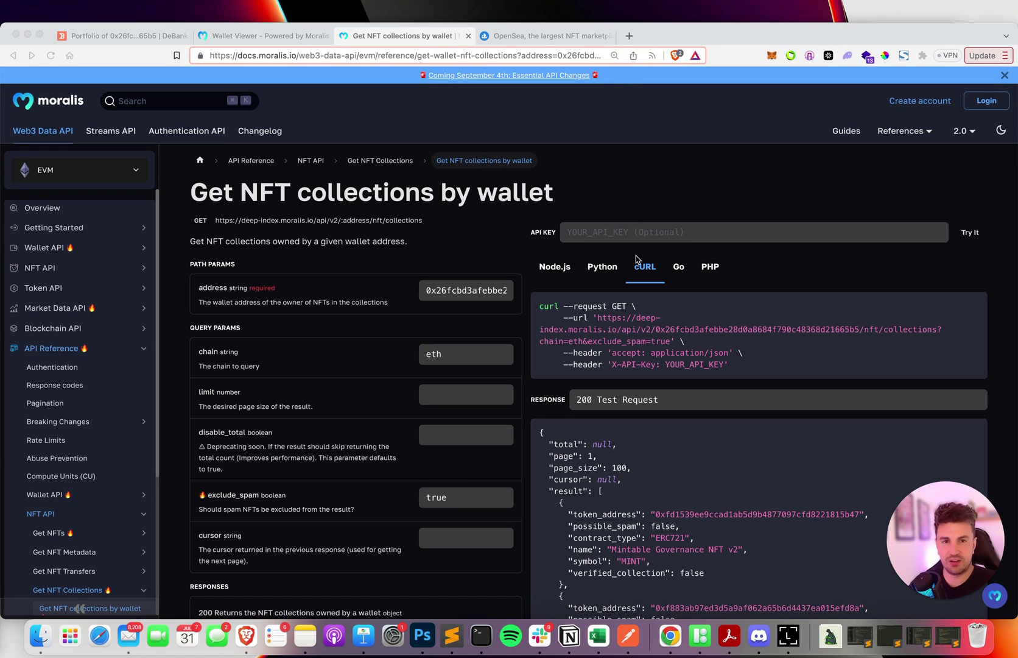
- Highlight the verified_collection field and its false value in the sample JSON response
{"action": "scroll", "coordinate": [632, 526], "scroll_direction": "down", "scroll_amount": 2}
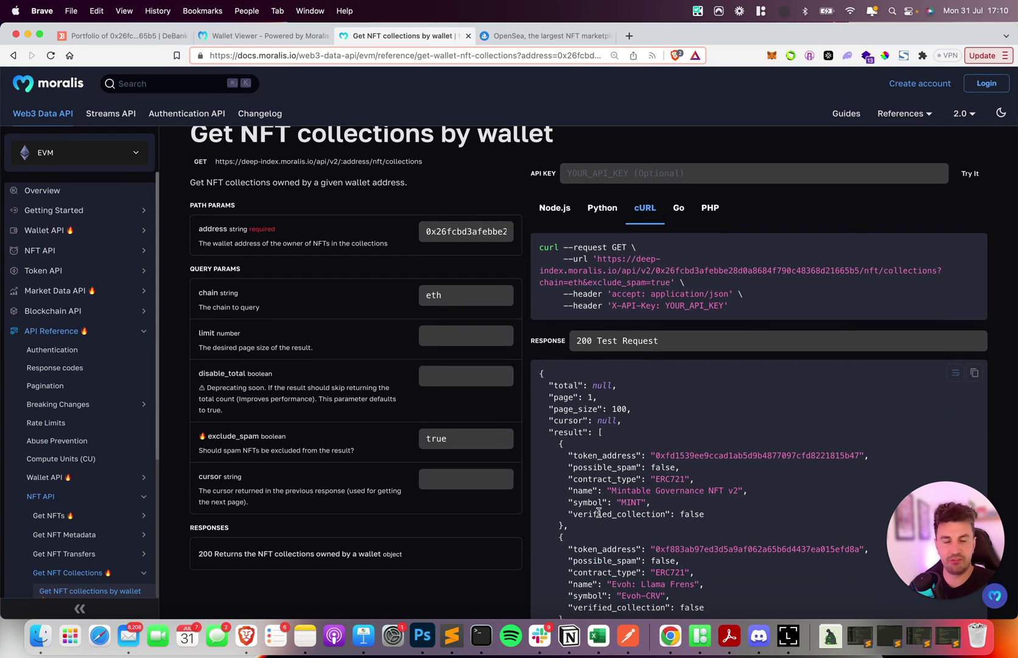
{"action": "double_click", "coordinate": [600, 513]}
{"action": "left_click_drag", "start_coordinate": [704, 514], "coordinate": [613, 515]}
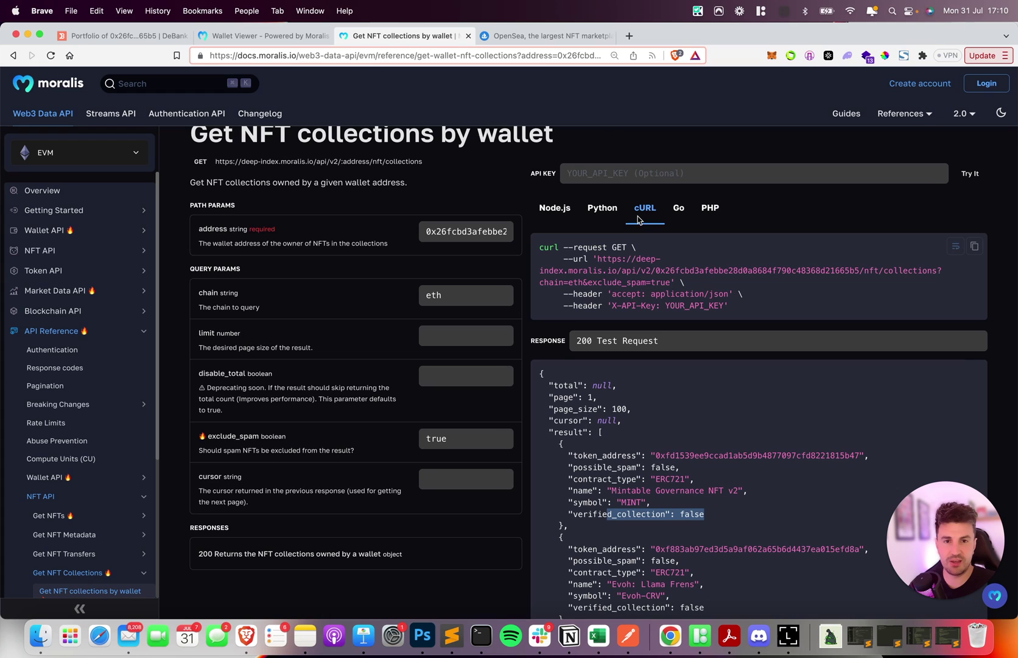
- Bring up the OpenSea page showing the 24h Top collections ranking with verified badges
{"action": "left_click", "coordinate": [536, 36]}
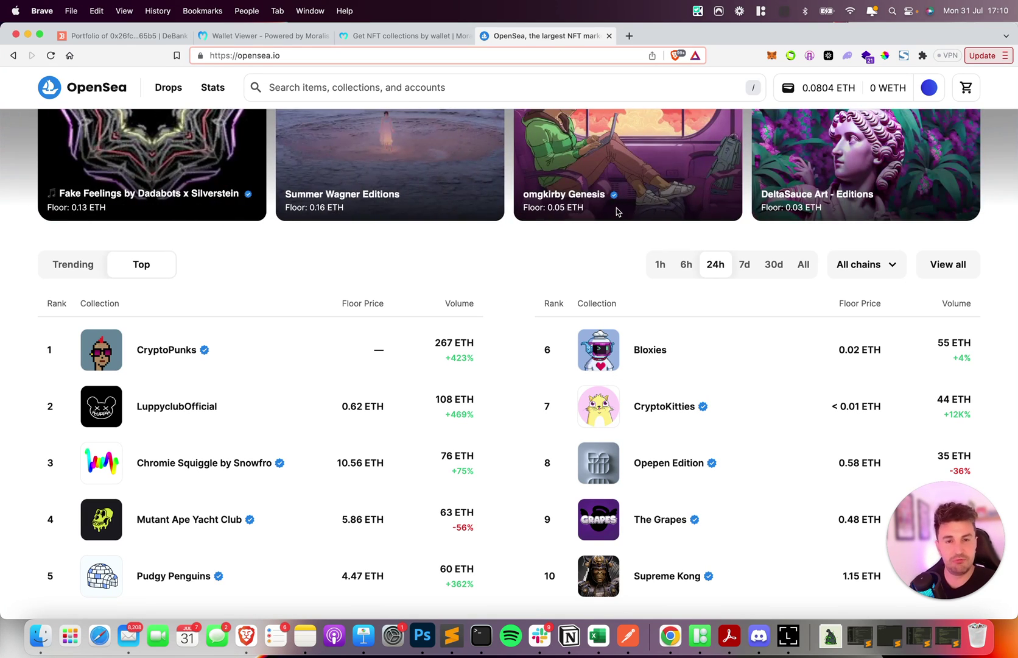
{"action": "left_click", "coordinate": [419, 41]}
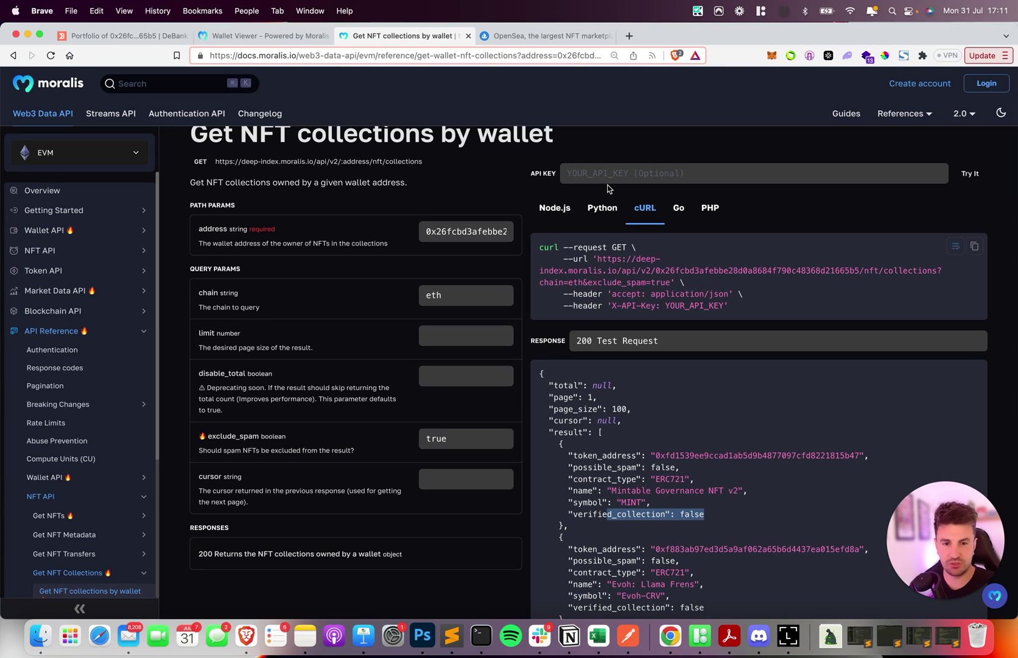
{"action": "left_click", "coordinate": [649, 545]}
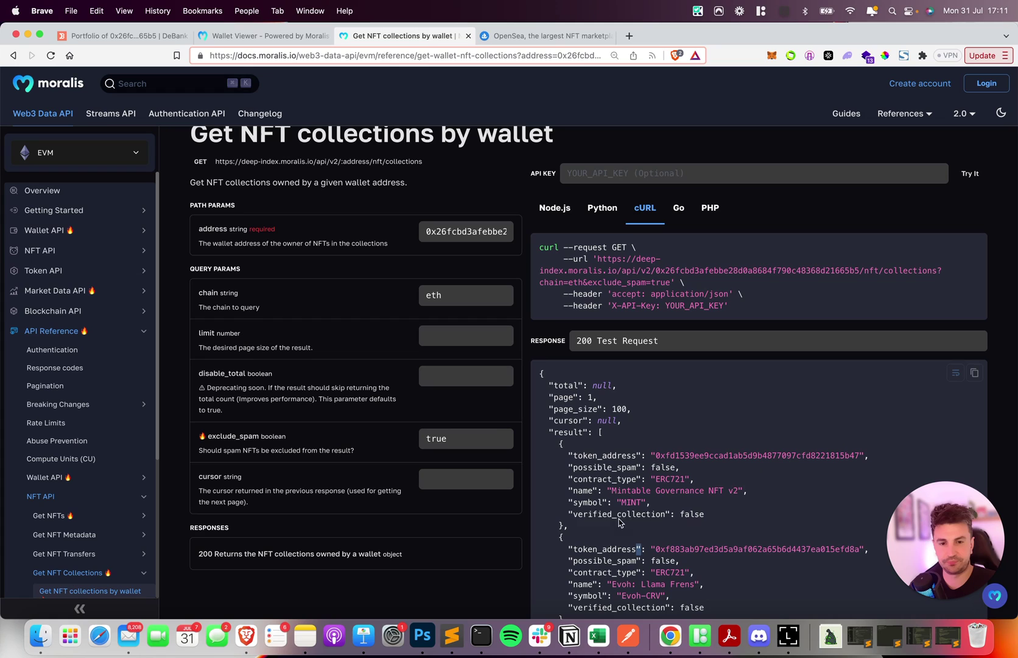
{"action": "double_click", "coordinate": [618, 517]}
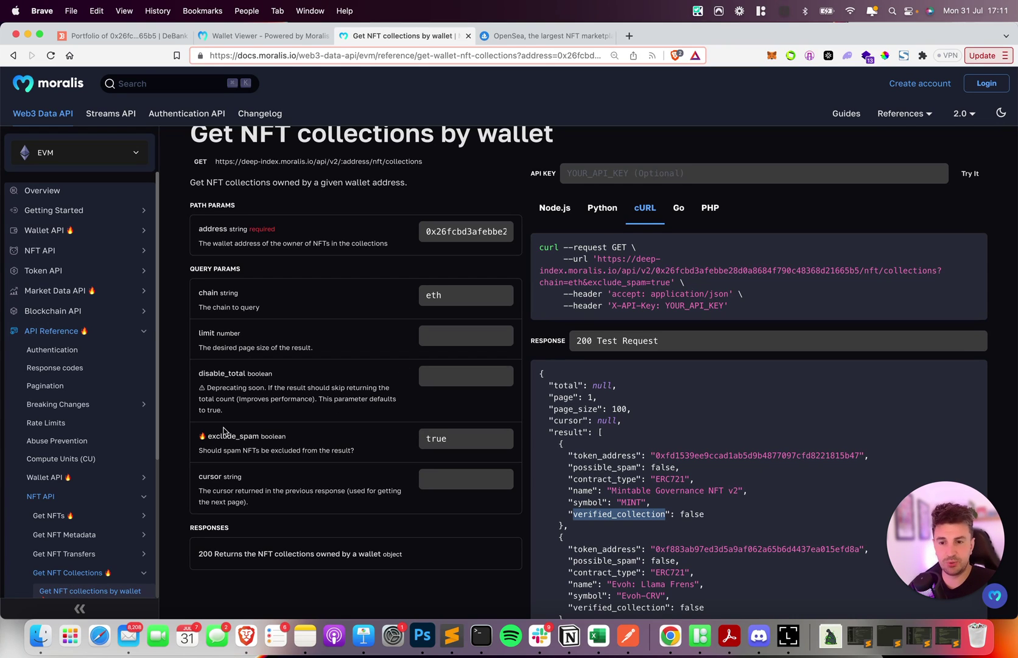
{"action": "left_click_drag", "start_coordinate": [207, 436], "coordinate": [254, 439]}
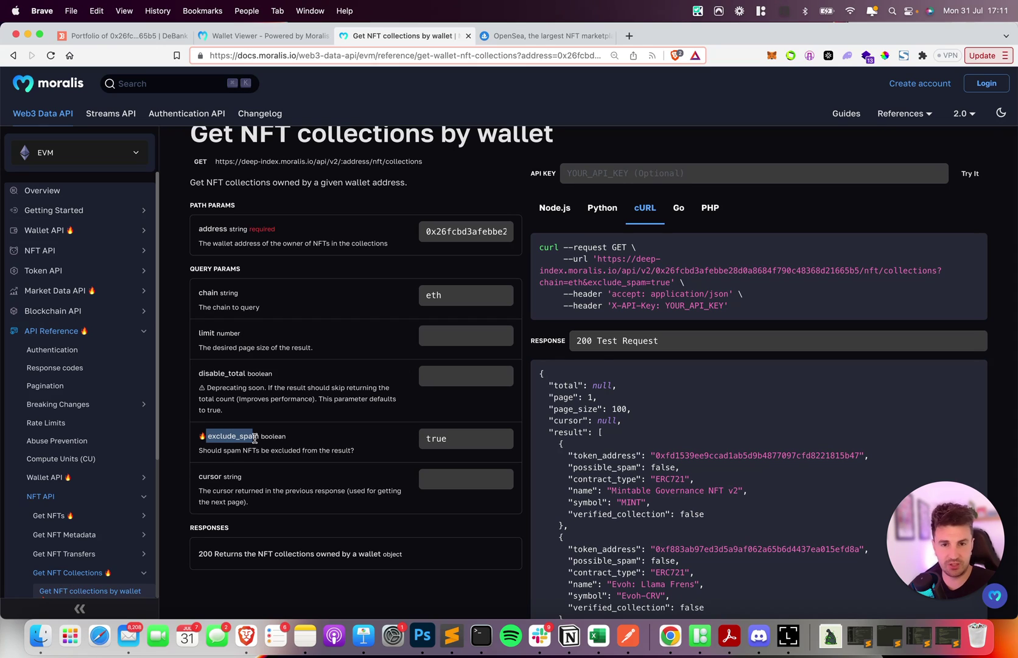
{"action": "scroll", "coordinate": [255, 438], "scroll_direction": "up", "scroll_amount": 1}
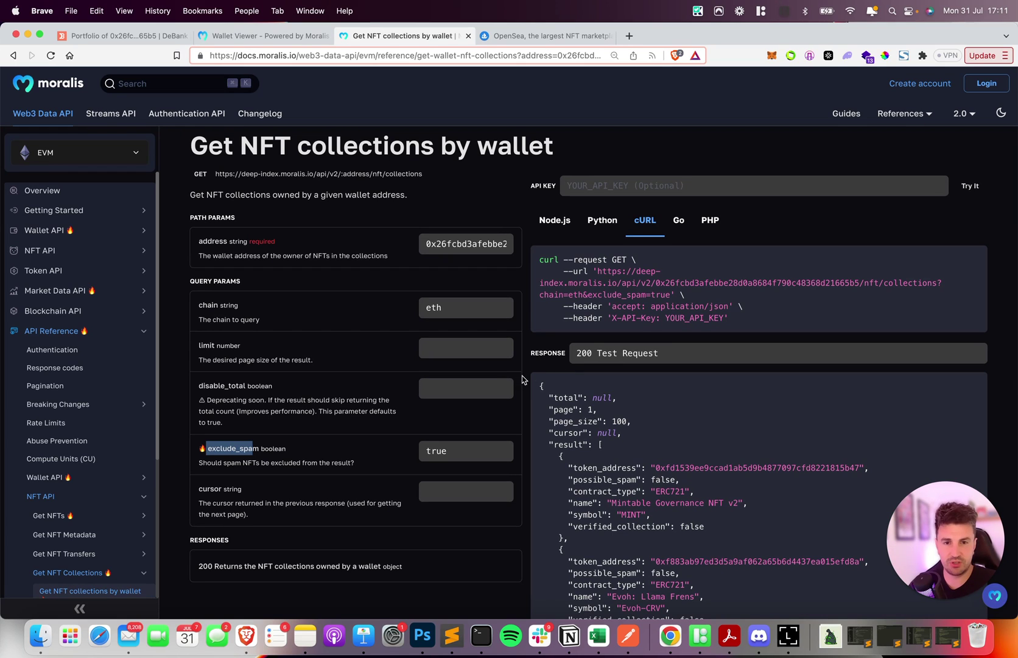
{"action": "scroll", "coordinate": [609, 426], "scroll_direction": "down", "scroll_amount": 1}
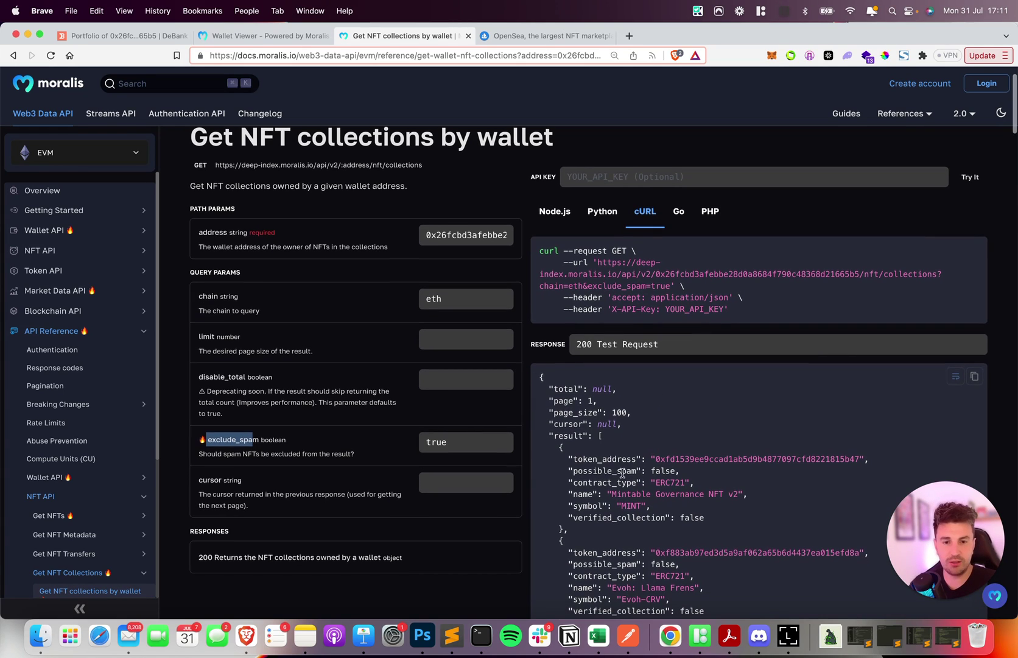
{"action": "left_click", "coordinate": [569, 473]}
{"action": "left_click_drag", "start_coordinate": [569, 473], "coordinate": [688, 474]}
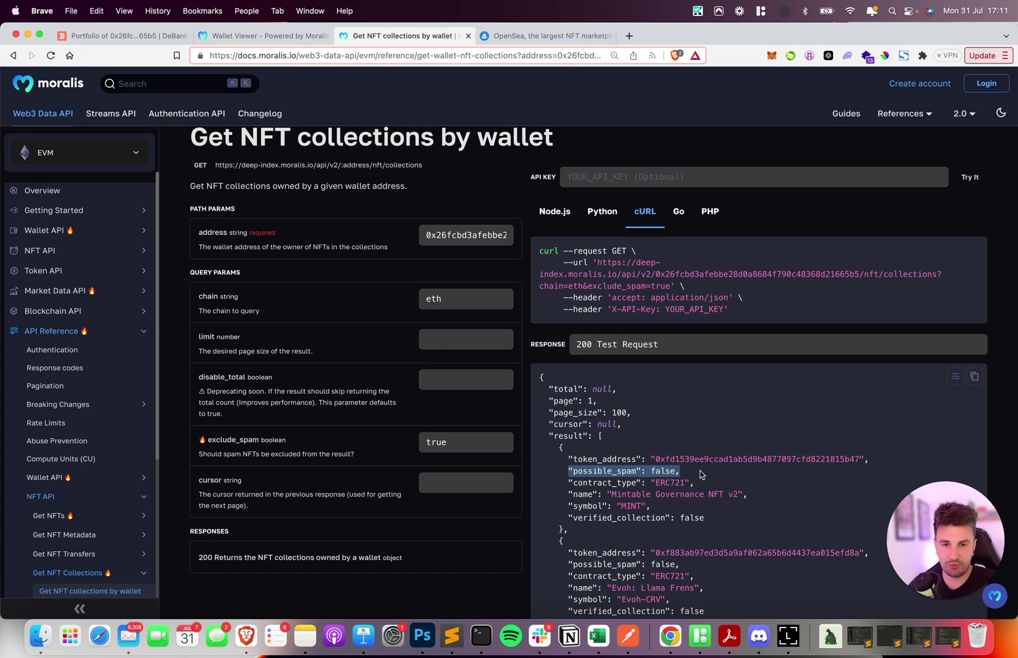
{"action": "left_click_drag", "start_coordinate": [208, 438], "coordinate": [286, 438]}
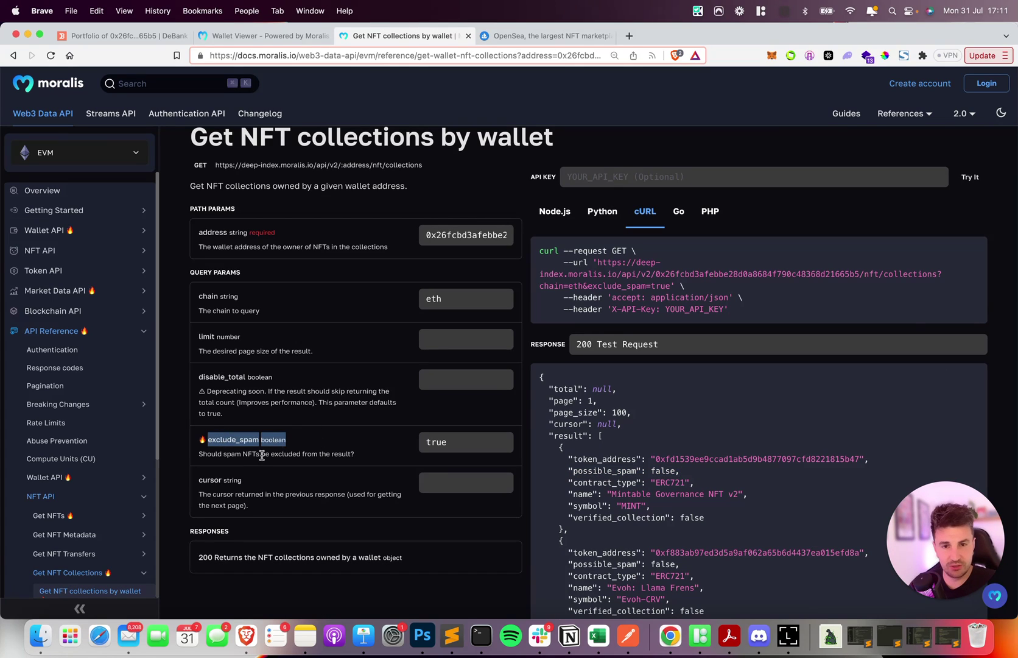
- Keep the exclude_spam query parameter set to true in the docs
{"action": "left_click", "coordinate": [261, 455]}
{"action": "left_click", "coordinate": [470, 444]}
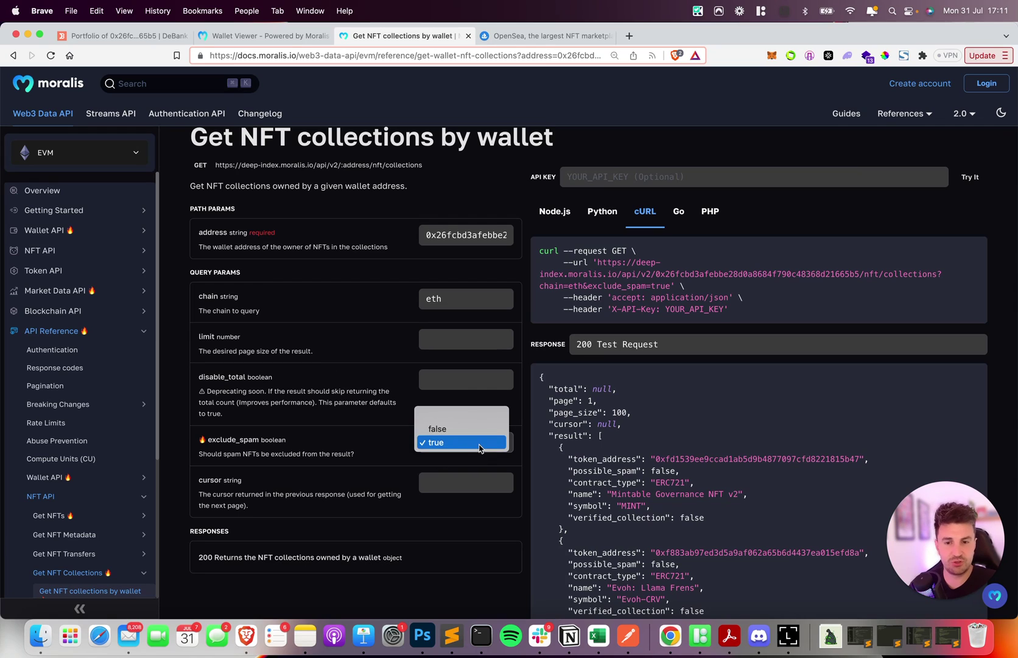
{"action": "left_click", "coordinate": [479, 444]}
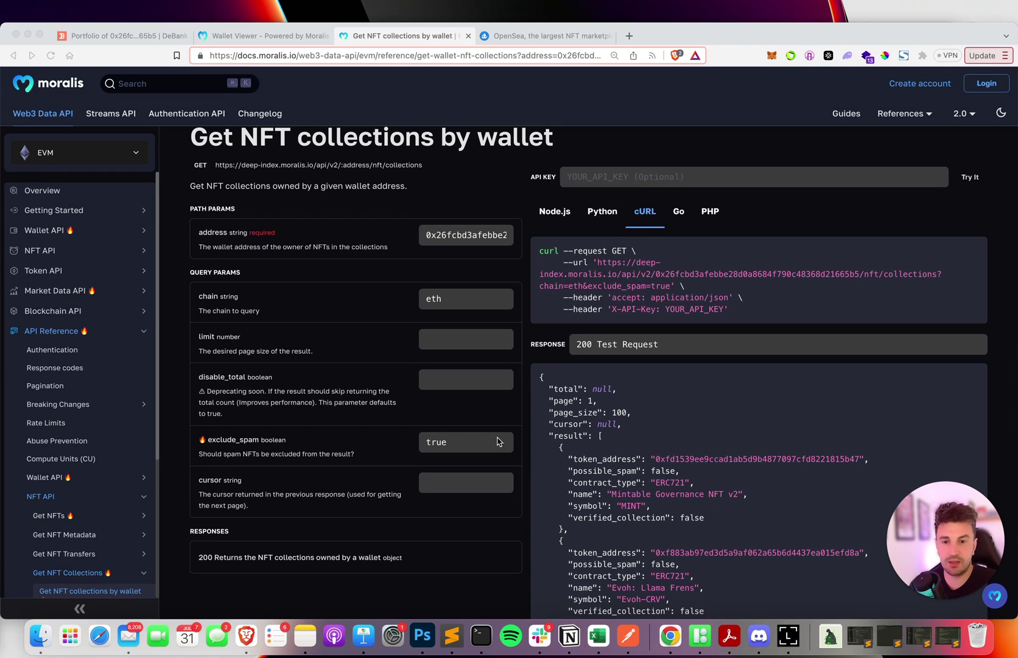
{"action": "left_click", "coordinate": [466, 442]}
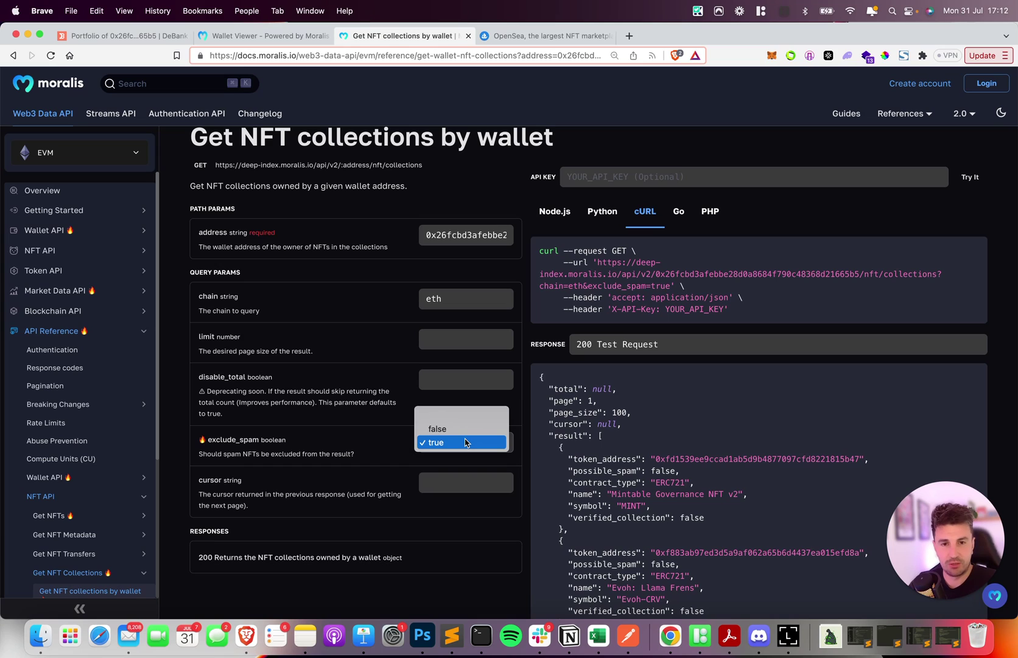
{"action": "left_click", "coordinate": [464, 441]}
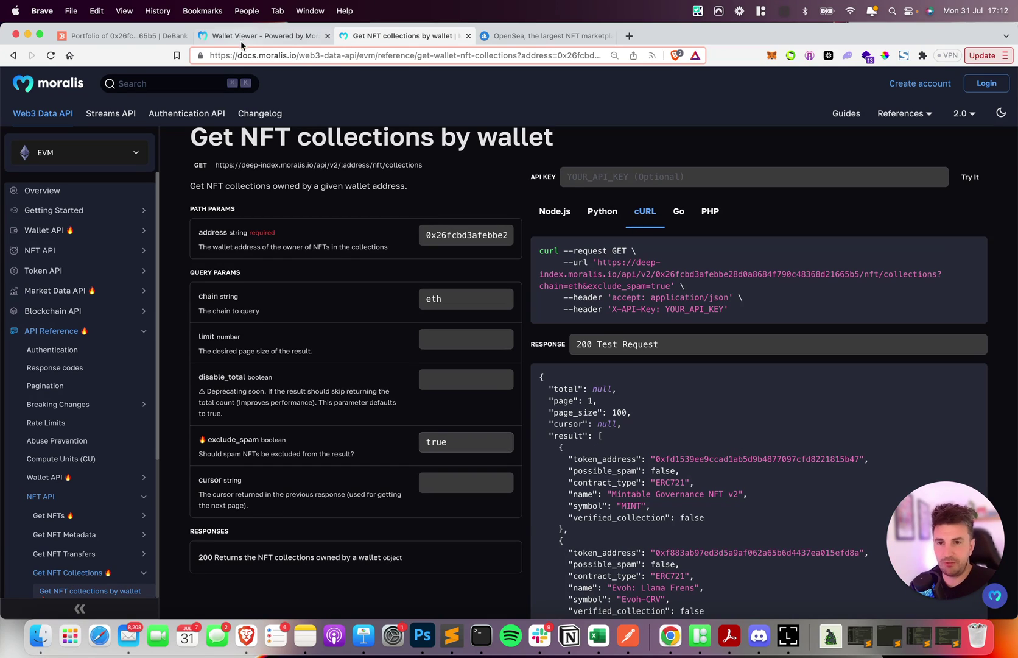
- Copy the wallet's full address from its DeBank portfolio page for Wallet Viewer
{"action": "left_click", "coordinate": [126, 38]}
{"action": "double_click", "coordinate": [421, 125]}
{"action": "key", "text": "super+c"}
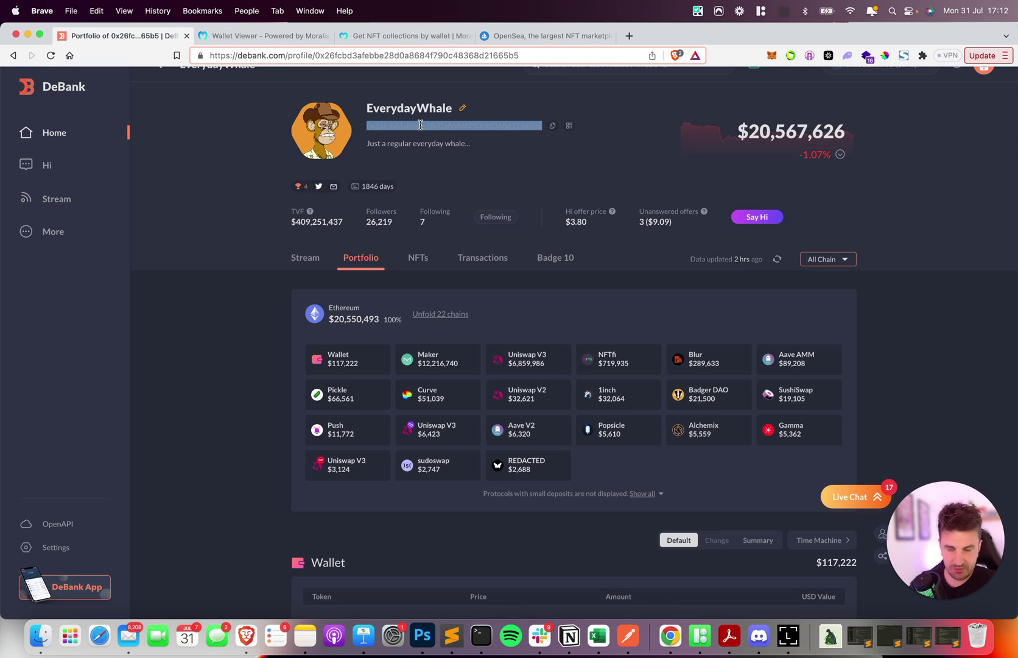
{"action": "left_click", "coordinate": [444, 165]}
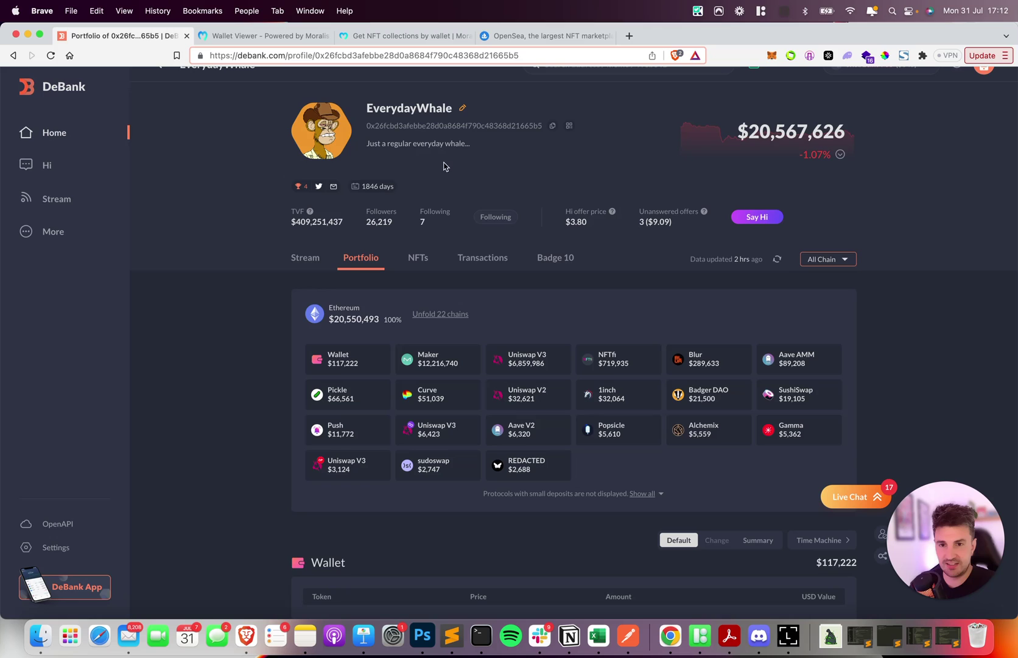
{"action": "scroll", "coordinate": [443, 160], "scroll_direction": "up", "scroll_amount": 1}
{"action": "scroll", "coordinate": [478, 283], "scroll_direction": "down", "scroll_amount": 2}
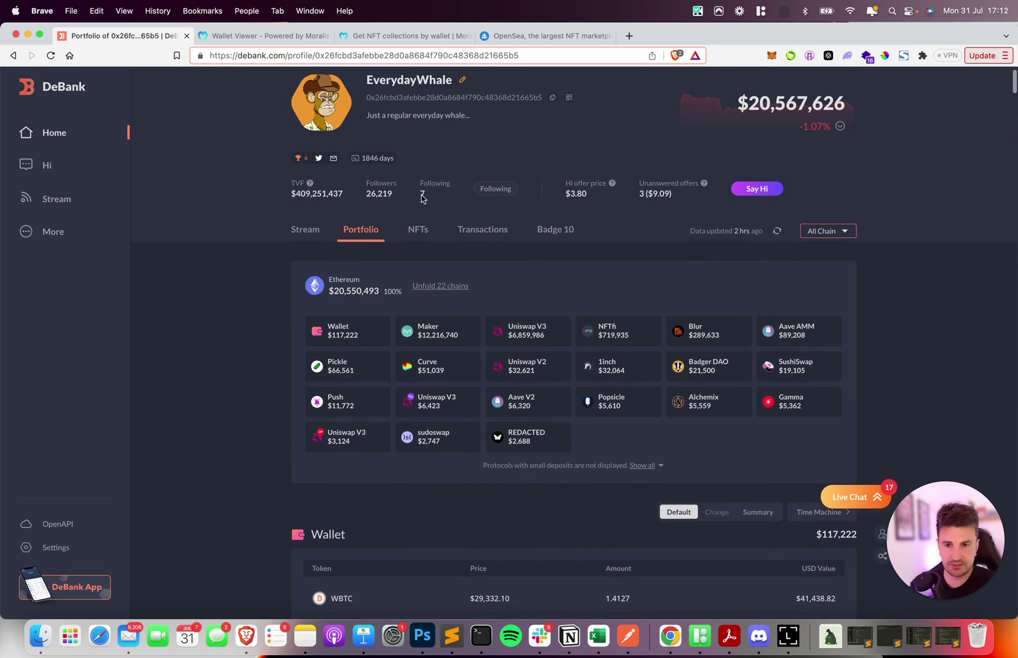
{"action": "left_click", "coordinate": [275, 42]}
- Paste the copied address into Wallet Viewer, add the wallet, and show its token holdings
{"action": "left_click", "coordinate": [438, 280]}
{"action": "key", "text": "super+v"}
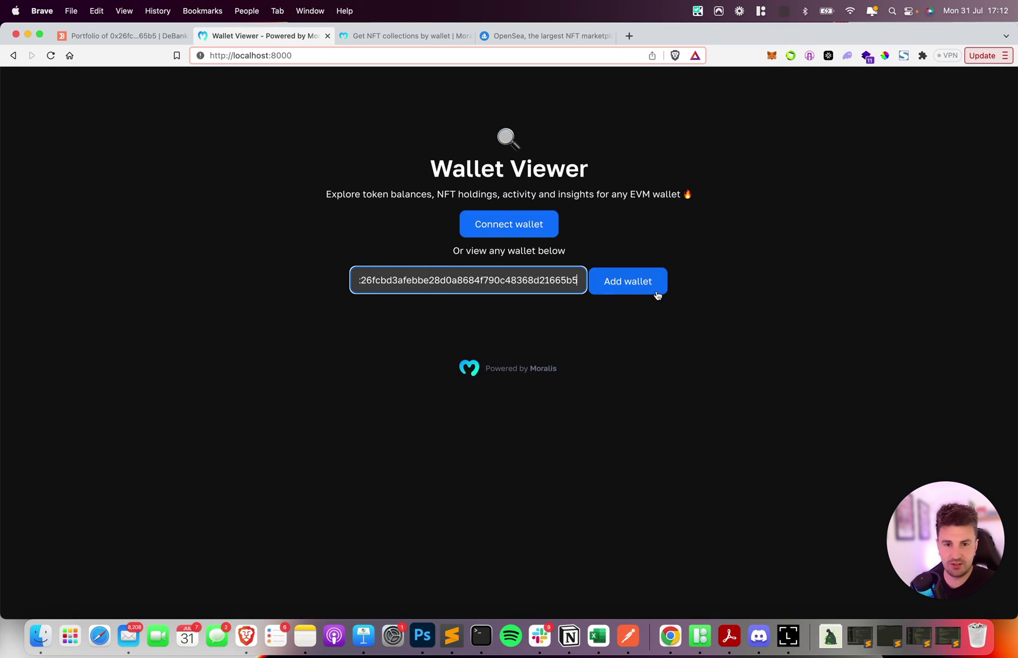
{"action": "left_click", "coordinate": [655, 283]}
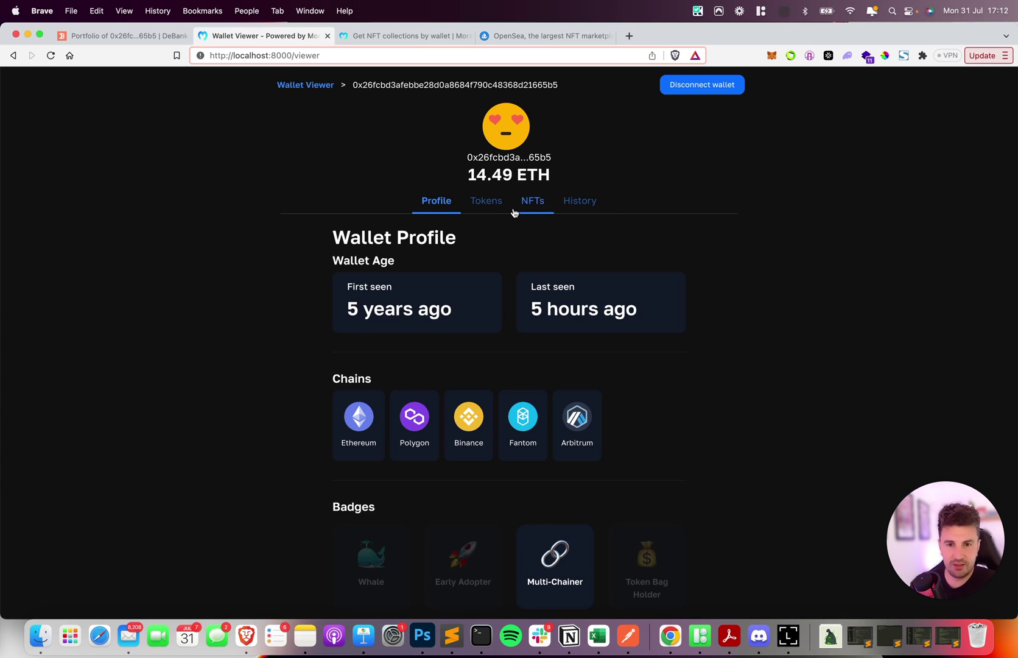
{"action": "scroll", "coordinate": [439, 275], "scroll_direction": "down", "scroll_amount": 2}
{"action": "scroll", "coordinate": [439, 275], "scroll_direction": "up", "scroll_amount": 2}
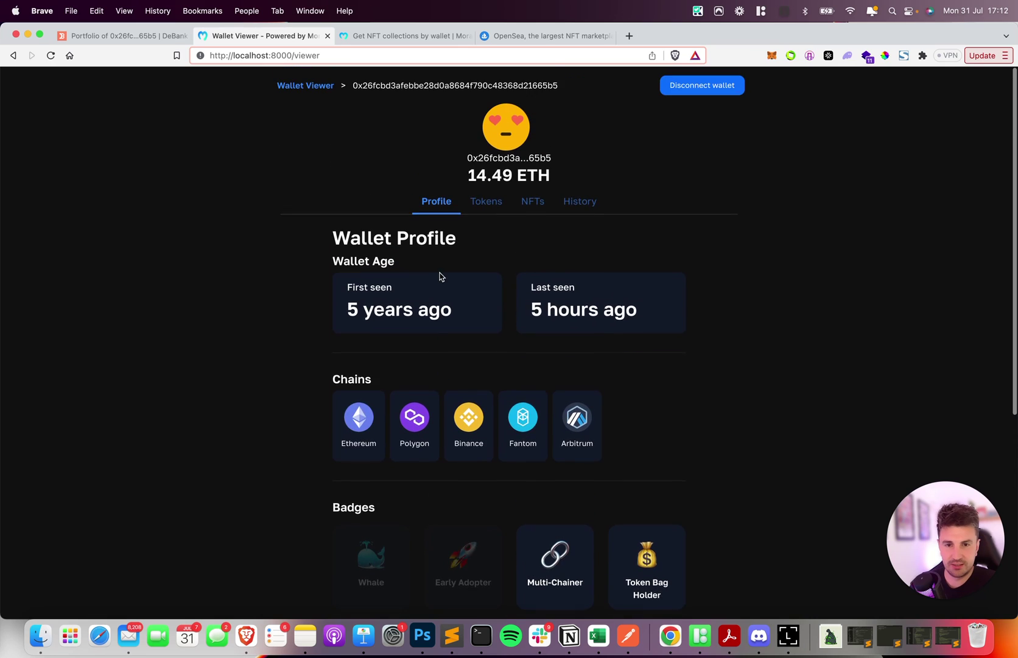
{"action": "left_click", "coordinate": [496, 207]}
- Open the NFTs list and scroll past verified collections to the unverified Zapper Finis collection
{"action": "left_click", "coordinate": [533, 205]}
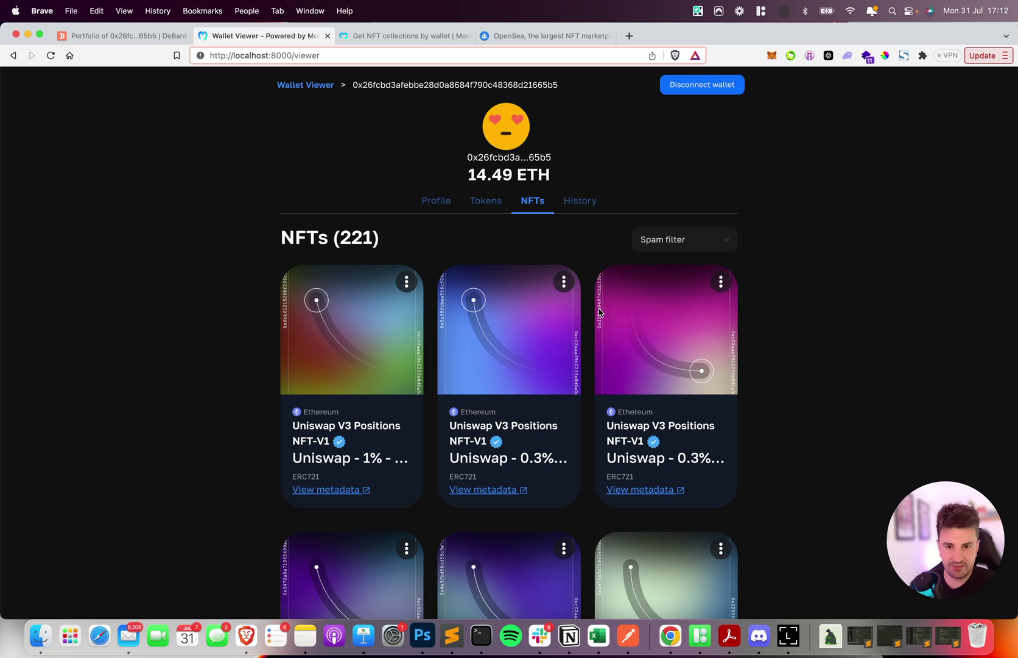
{"action": "scroll", "coordinate": [595, 285], "scroll_direction": "down", "scroll_amount": 2}
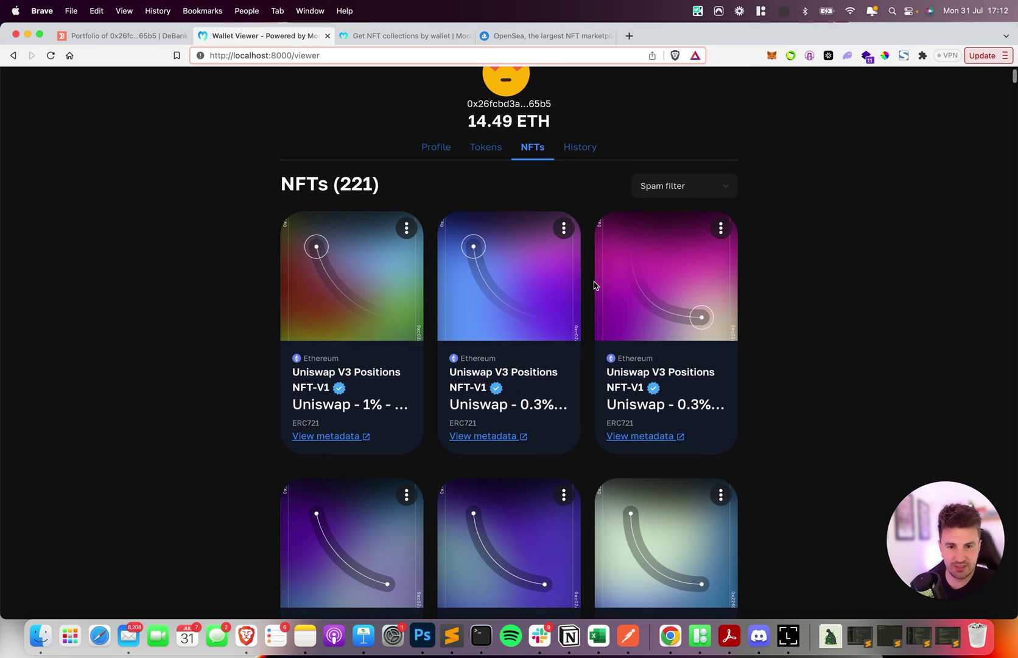
{"action": "scroll", "coordinate": [595, 285], "scroll_direction": "down", "scroll_amount": 2}
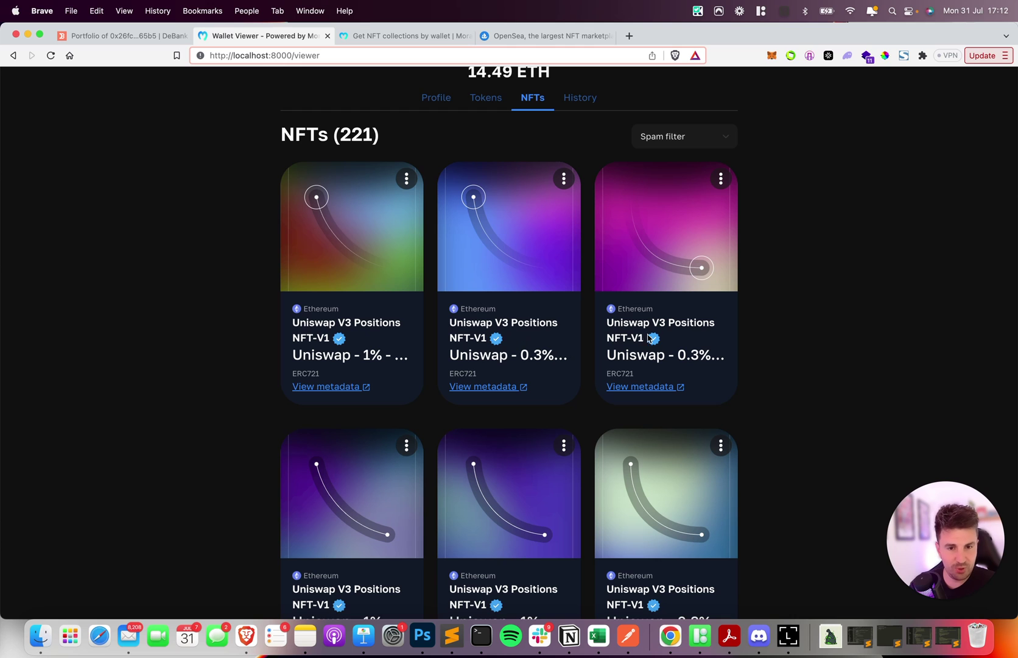
{"action": "scroll", "coordinate": [586, 334], "scroll_direction": "down", "scroll_amount": 3}
{"action": "scroll", "coordinate": [586, 334], "scroll_direction": "down", "scroll_amount": 4}
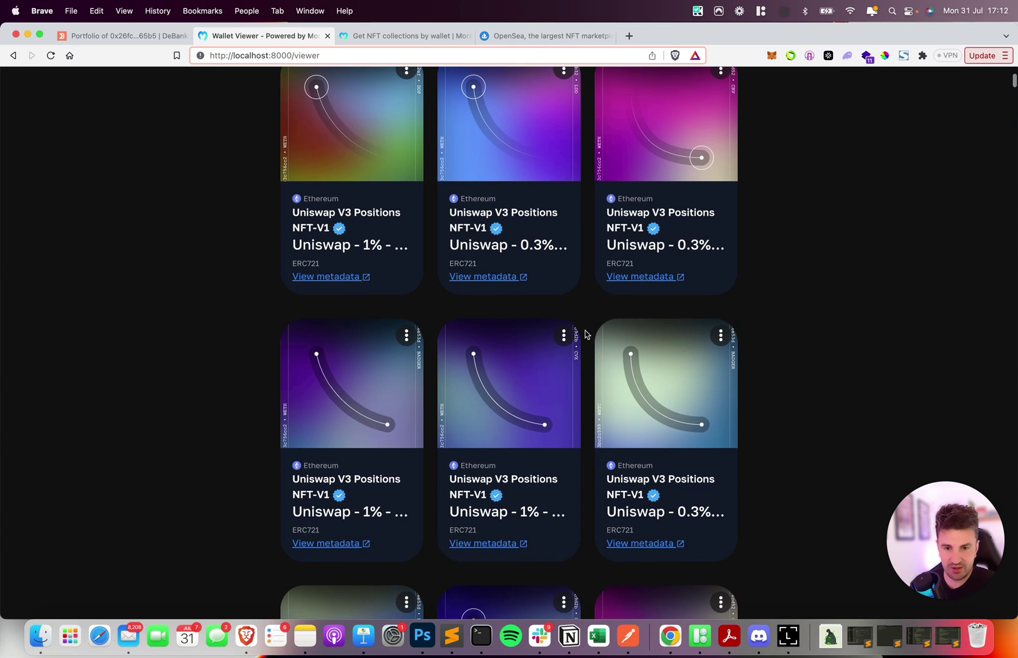
{"action": "scroll", "coordinate": [521, 420], "scroll_direction": "down", "scroll_amount": 14}
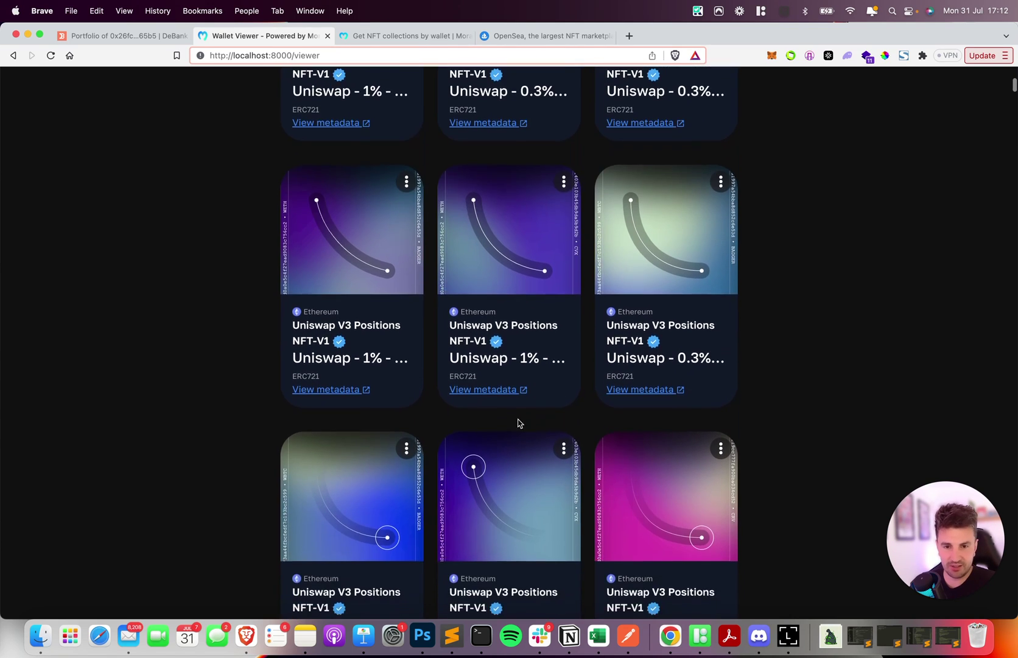
{"action": "scroll", "coordinate": [496, 332], "scroll_direction": "down", "scroll_amount": 20}
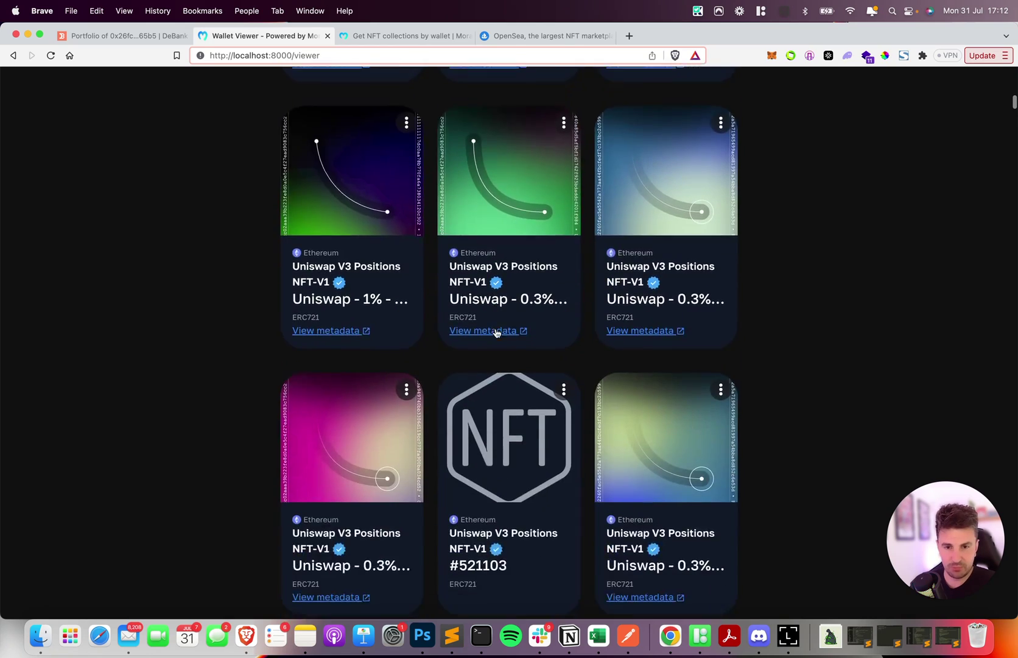
{"action": "scroll", "coordinate": [480, 402], "scroll_direction": "down", "scroll_amount": 3}
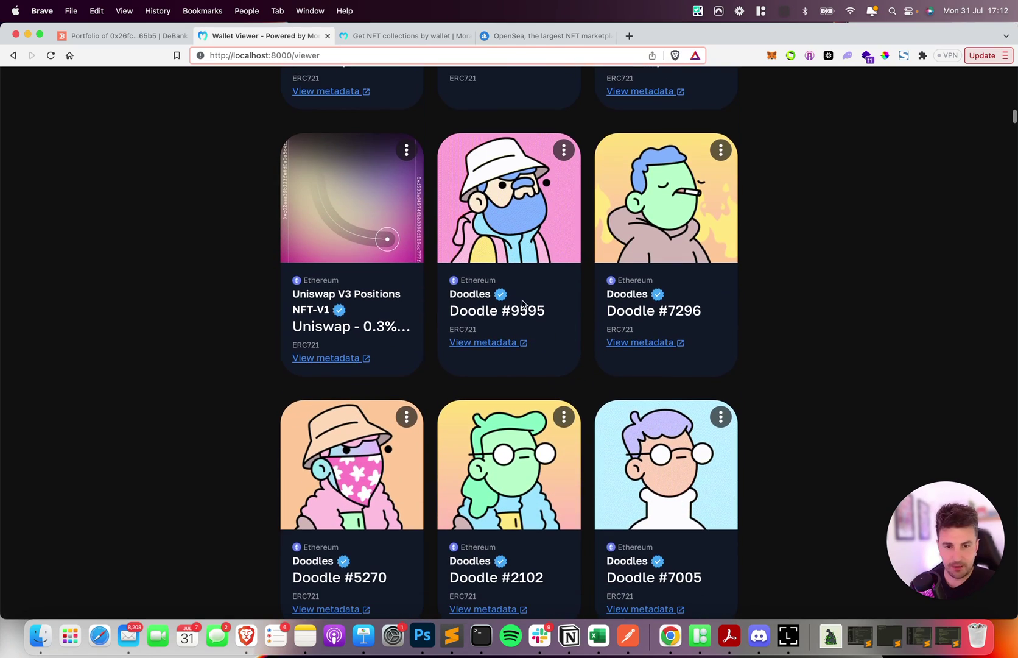
{"action": "scroll", "coordinate": [533, 411], "scroll_direction": "down", "scroll_amount": 20}
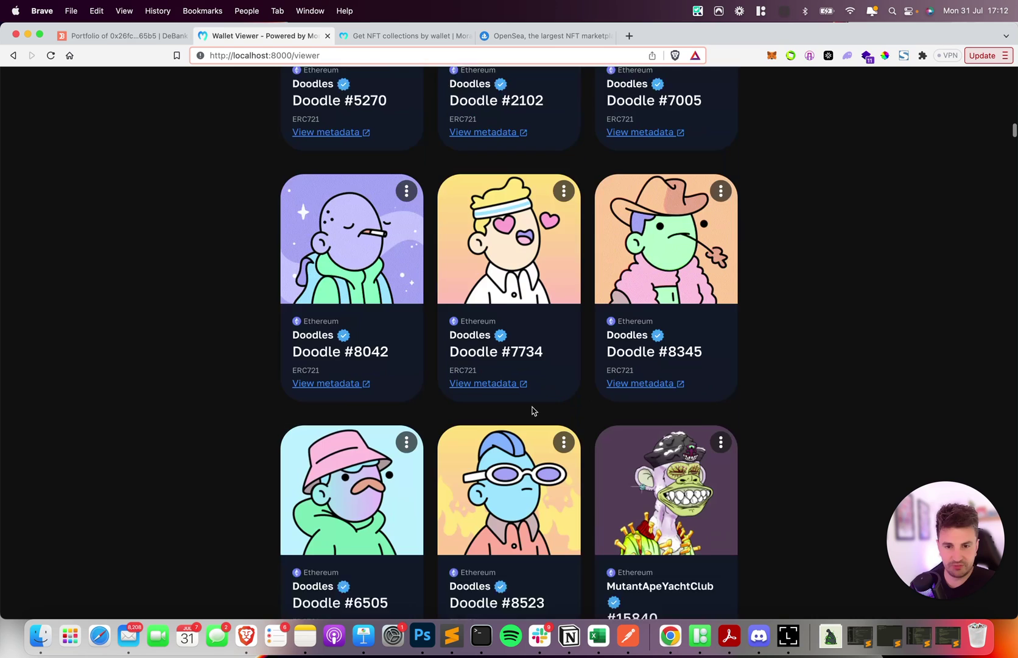
{"action": "scroll", "coordinate": [534, 411], "scroll_direction": "down", "scroll_amount": 20}
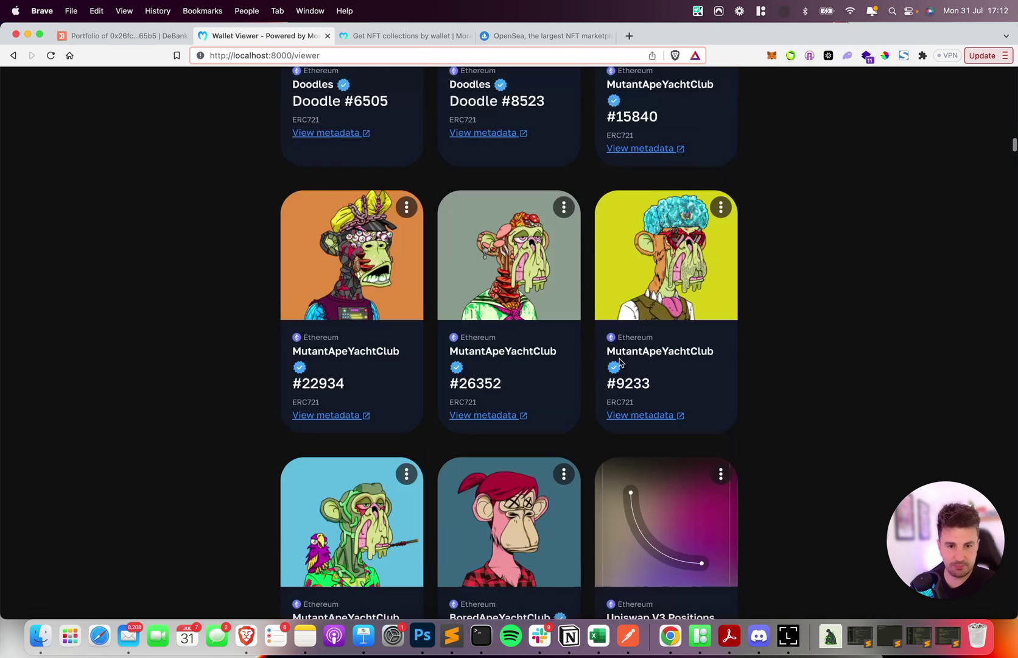
{"action": "scroll", "coordinate": [560, 382], "scroll_direction": "down", "scroll_amount": 12}
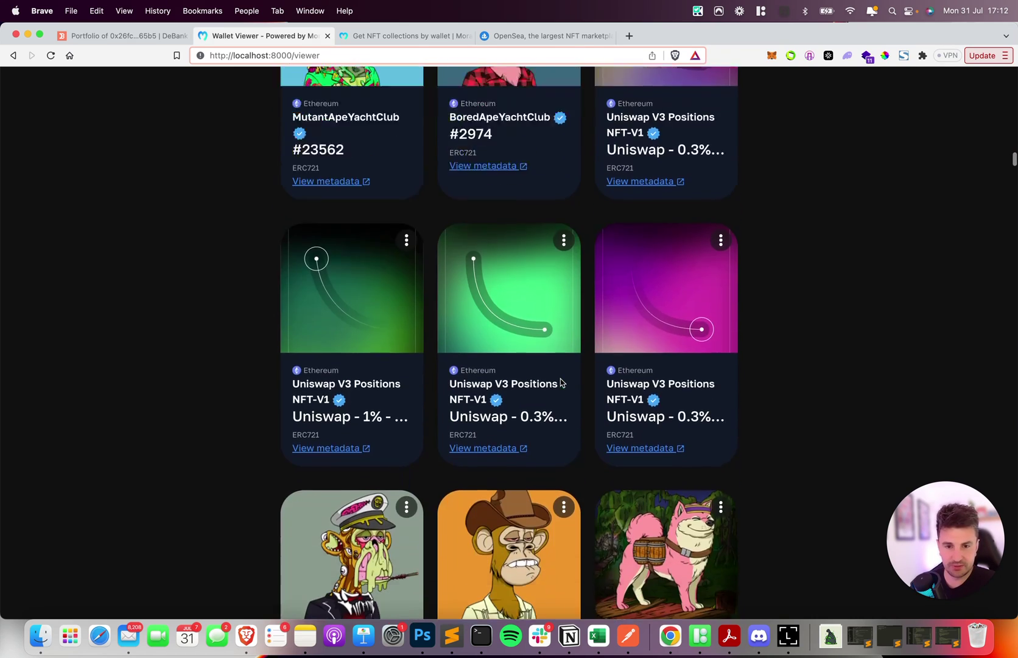
{"action": "scroll", "coordinate": [562, 382], "scroll_direction": "down", "scroll_amount": 20}
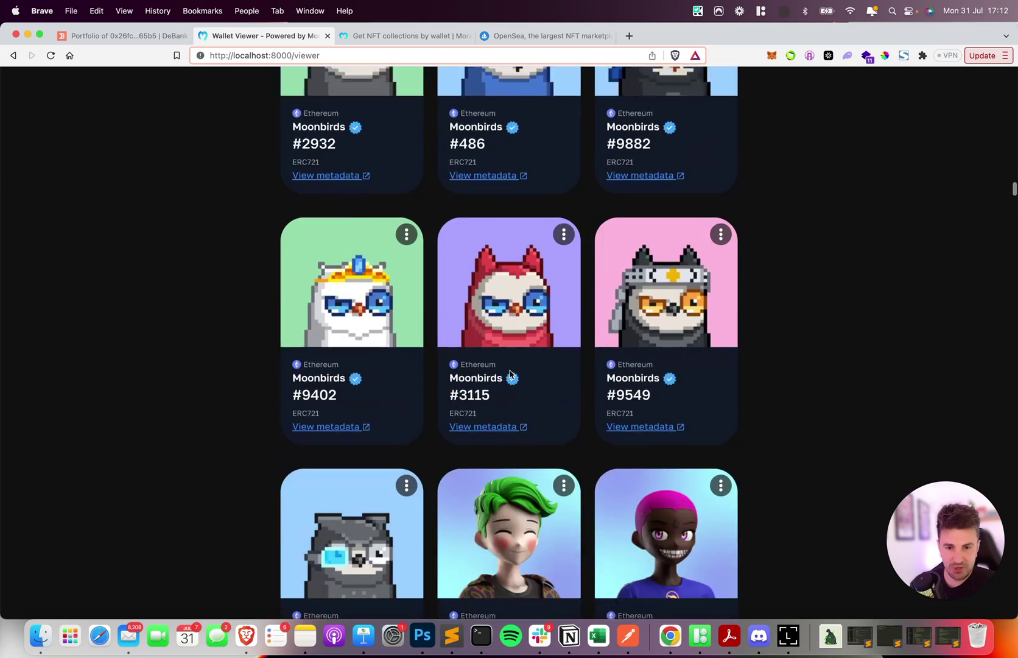
{"action": "scroll", "coordinate": [510, 374], "scroll_direction": "down", "scroll_amount": 20}
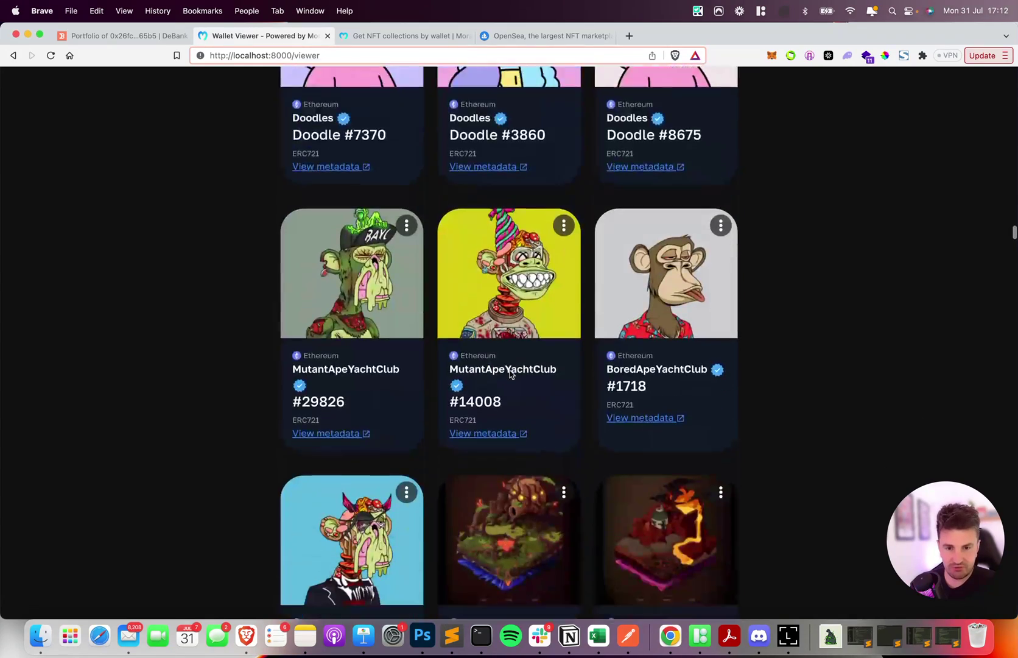
{"action": "scroll", "coordinate": [510, 370], "scroll_direction": "down", "scroll_amount": 20}
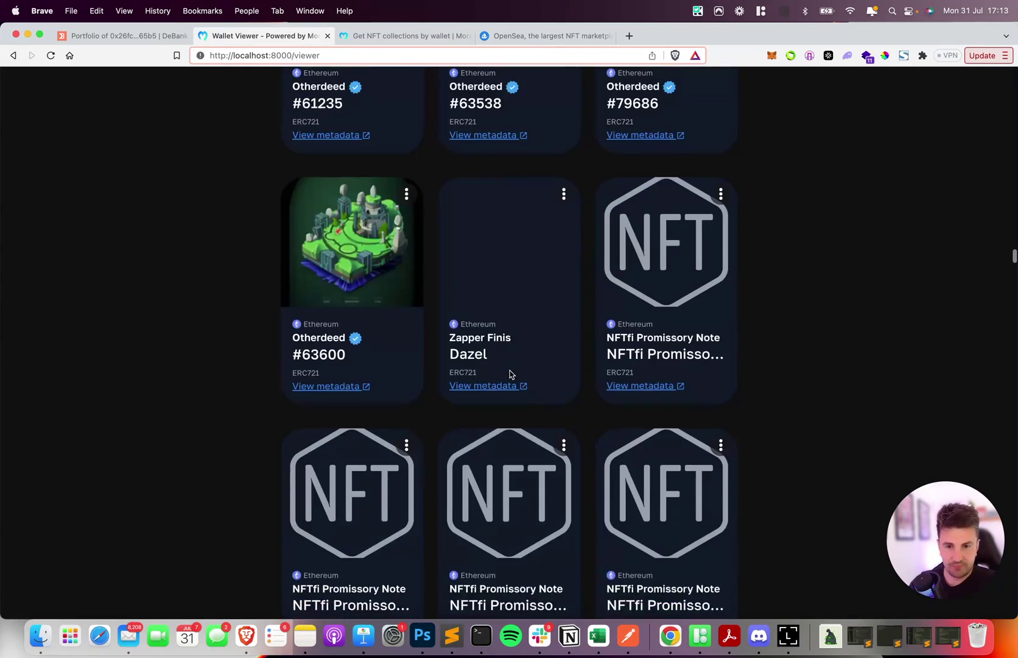
{"action": "left_click_drag", "start_coordinate": [455, 381], "coordinate": [538, 380]}
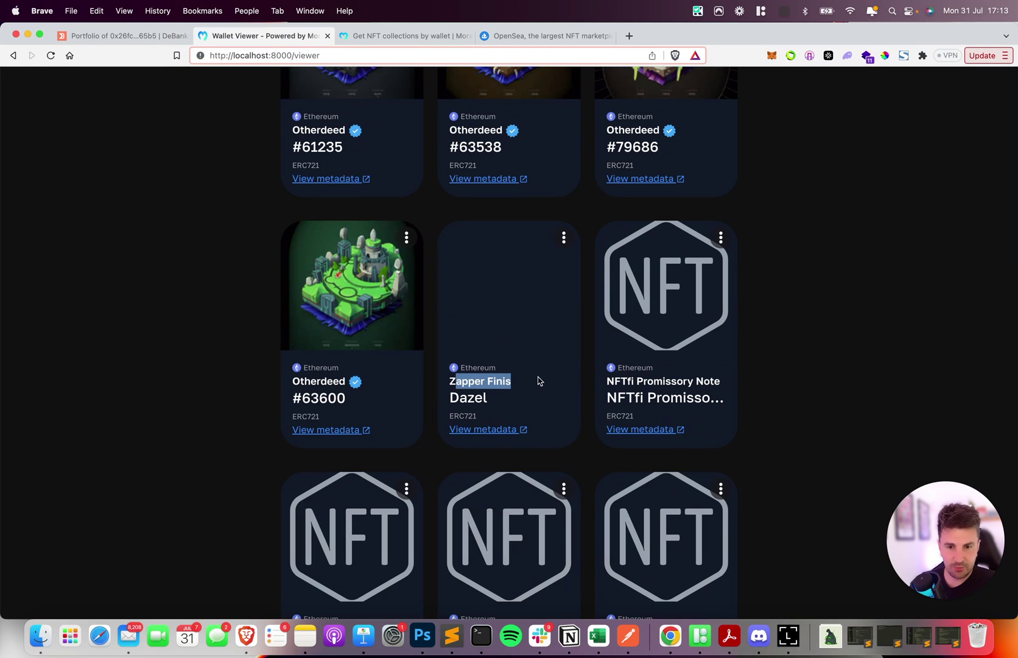
{"action": "scroll", "coordinate": [546, 387], "scroll_direction": "up", "scroll_amount": 1}
{"action": "scroll", "coordinate": [547, 390], "scroll_direction": "down", "scroll_amount": 1}
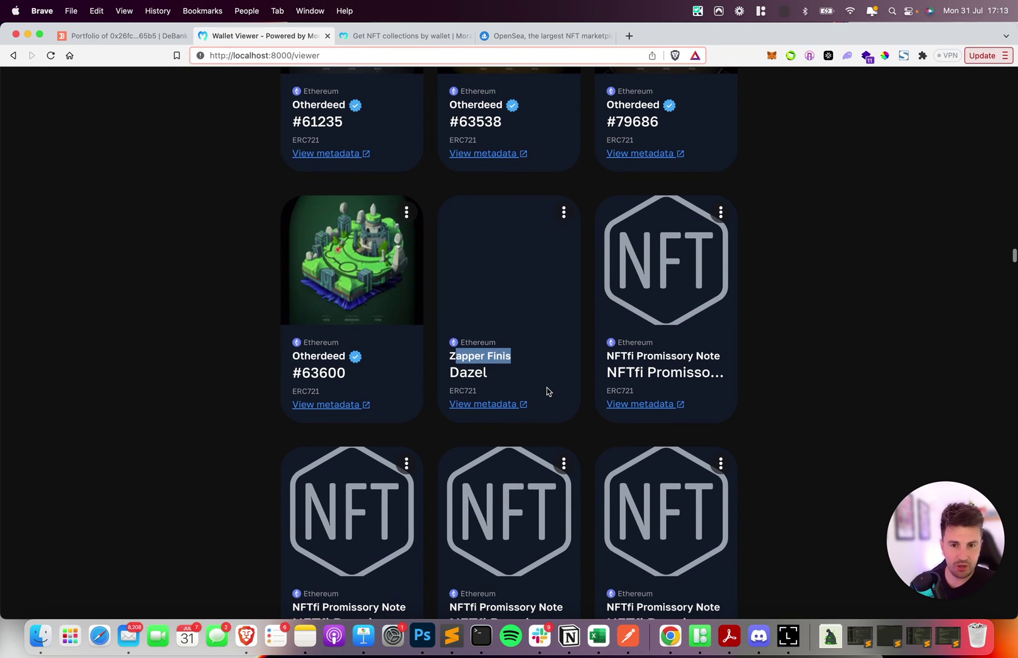
{"action": "left_click", "coordinate": [539, 366]}
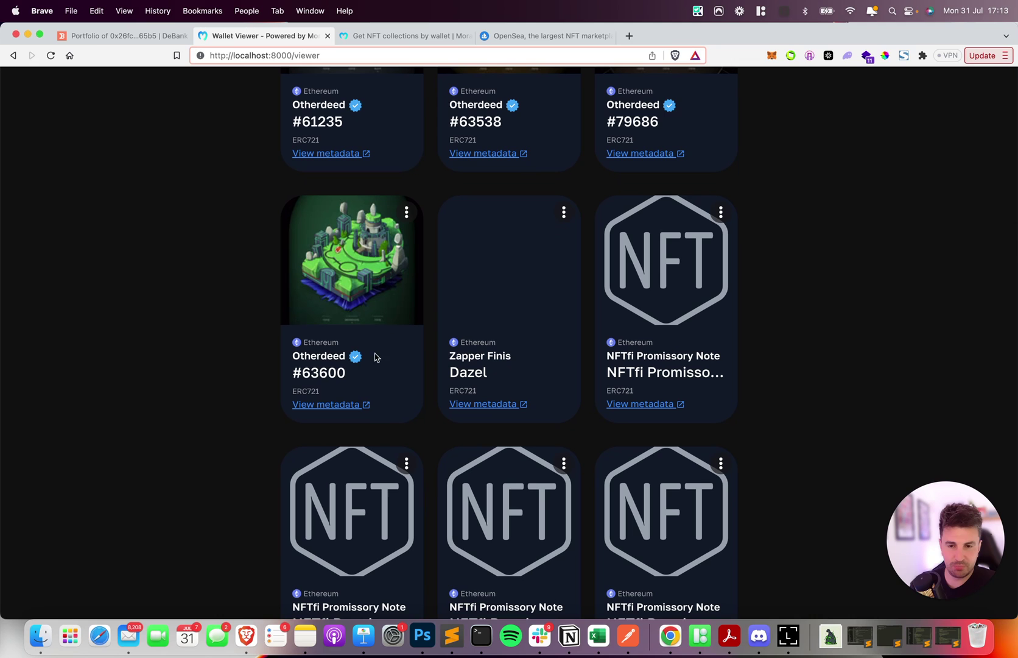
- Scroll further to the dimmed, Spam-flagged airdrop cards like Unisocks NFT and AVAX NFT PASS
{"action": "scroll", "coordinate": [528, 378], "scroll_direction": "down", "scroll_amount": 10}
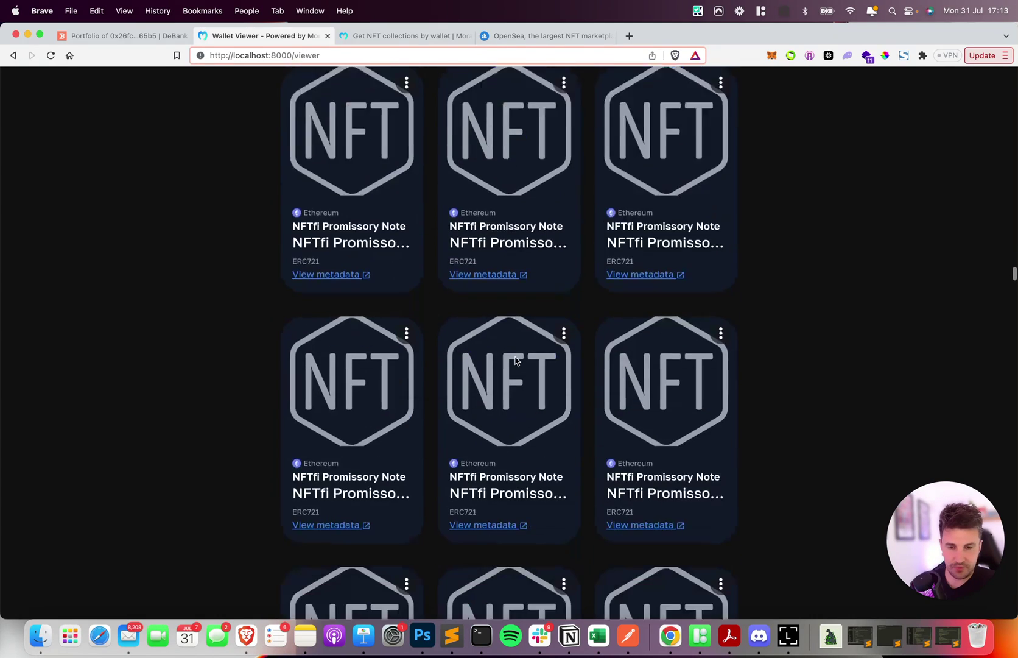
{"action": "scroll", "coordinate": [516, 360], "scroll_direction": "down", "scroll_amount": 10}
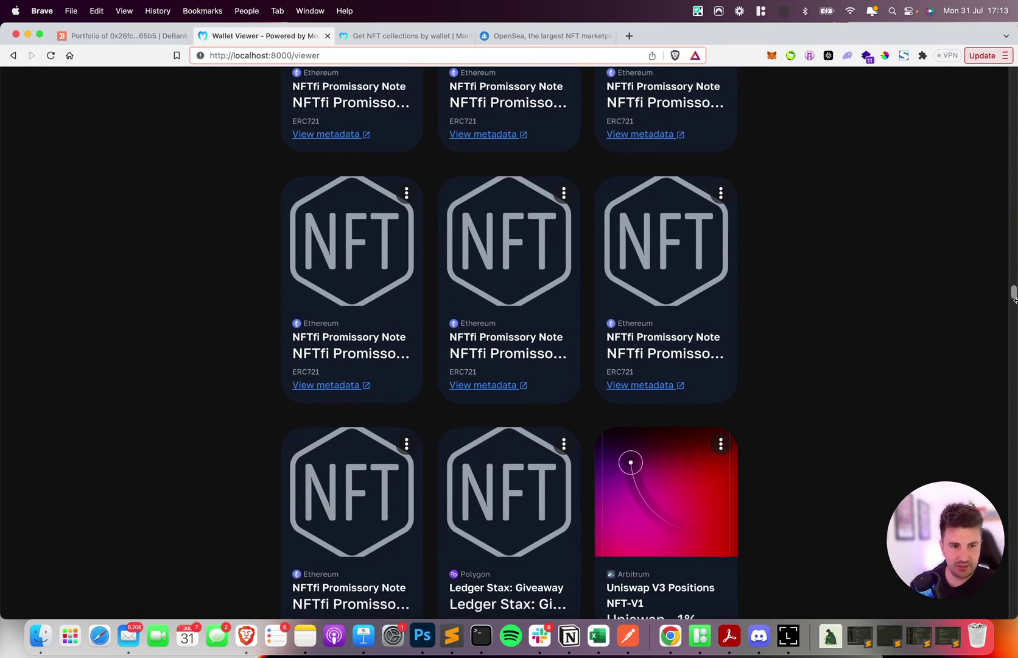
{"action": "left_click_drag", "start_coordinate": [1013, 301], "coordinate": [1014, 340]}
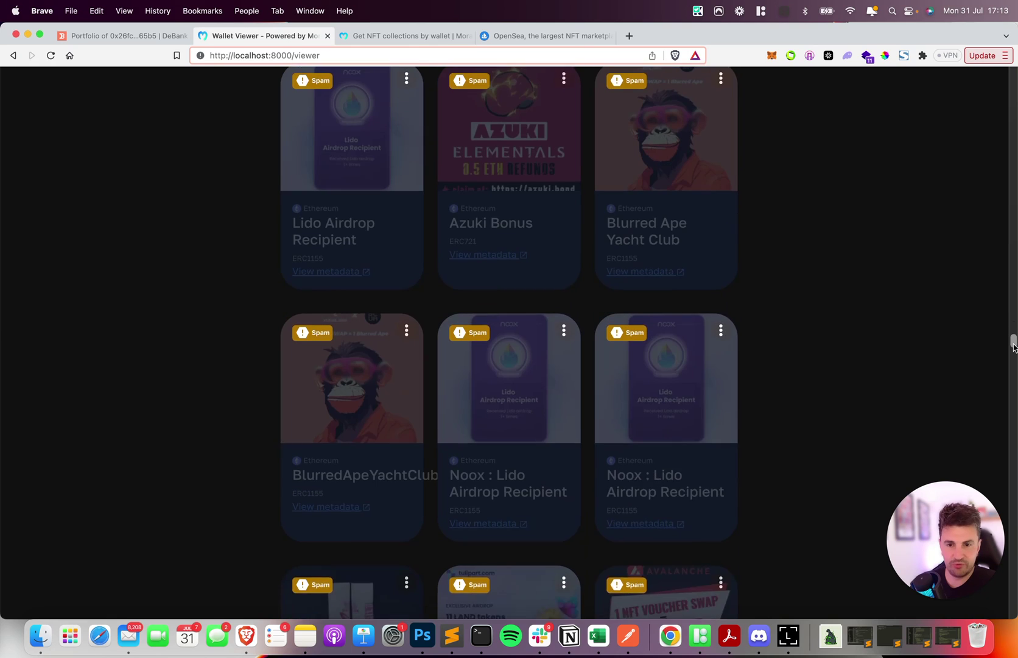
{"action": "scroll", "coordinate": [684, 419], "scroll_direction": "down", "scroll_amount": 2}
{"action": "scroll", "coordinate": [189, 412], "scroll_direction": "down", "scroll_amount": 5}
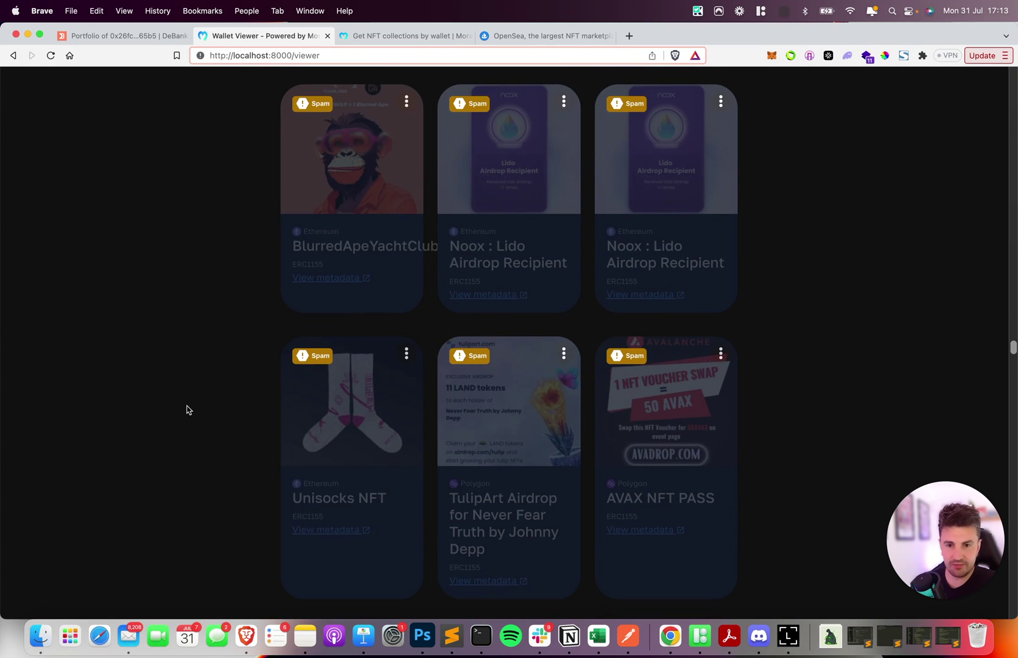
{"action": "scroll", "coordinate": [618, 381], "scroll_direction": "up", "scroll_amount": 2}
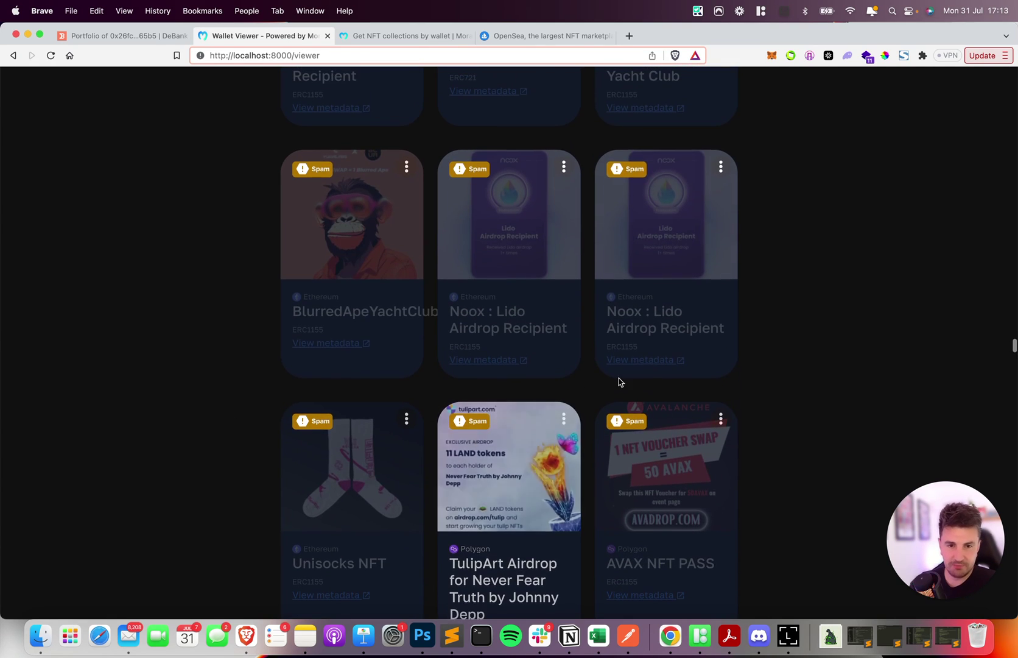
{"action": "scroll", "coordinate": [567, 335], "scroll_direction": "down", "scroll_amount": 3}
{"action": "scroll", "coordinate": [278, 311], "scroll_direction": "up", "scroll_amount": 5}
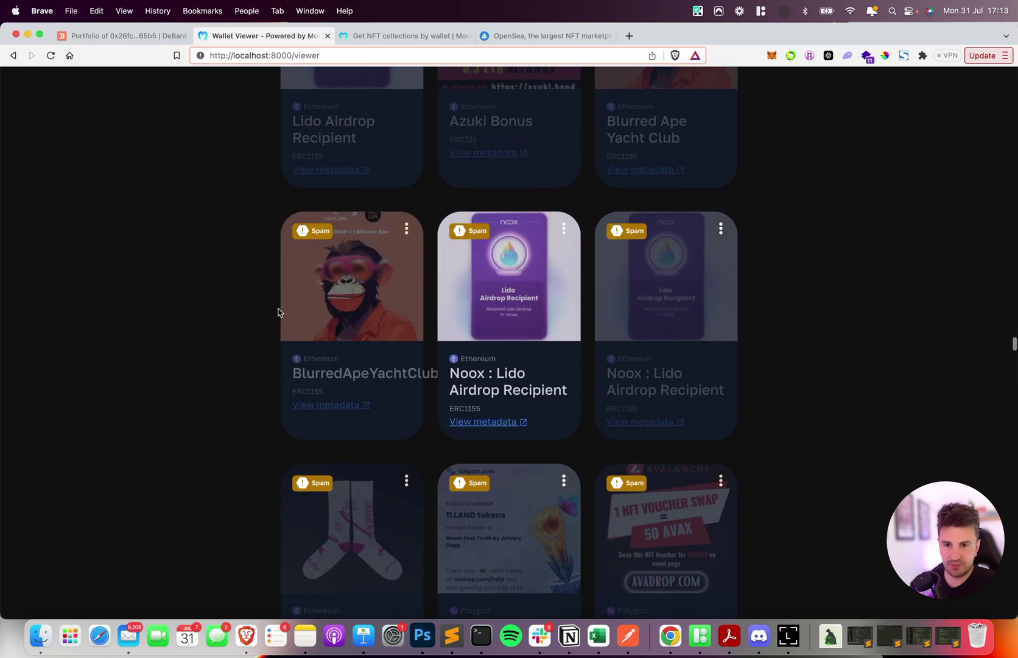
{"action": "scroll", "coordinate": [357, 321], "scroll_direction": "down", "scroll_amount": 1}
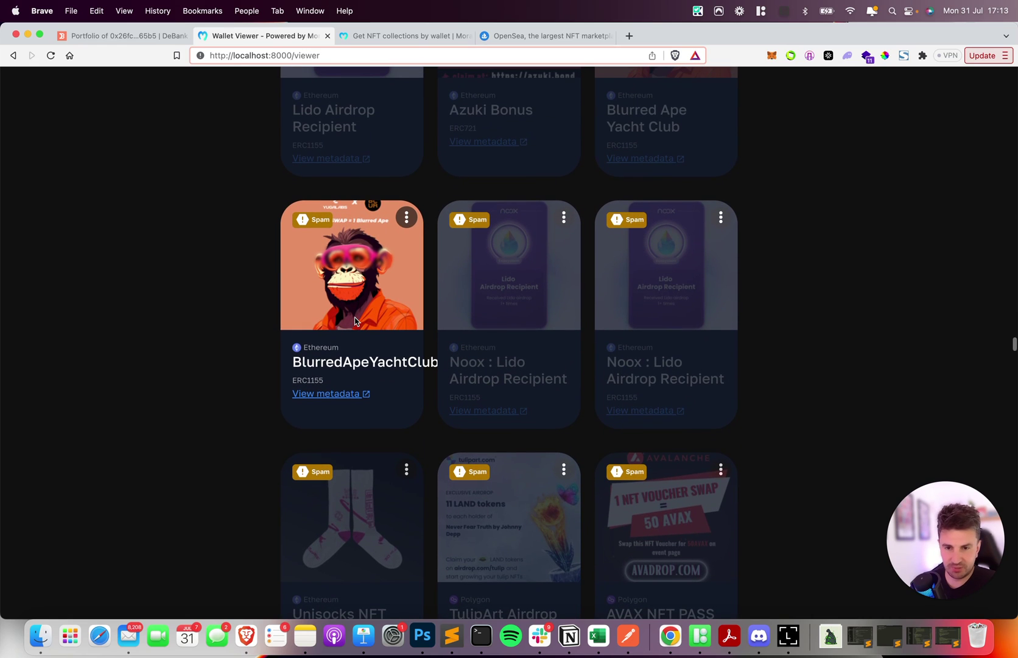
{"action": "scroll", "coordinate": [355, 321], "scroll_direction": "down", "scroll_amount": 20}
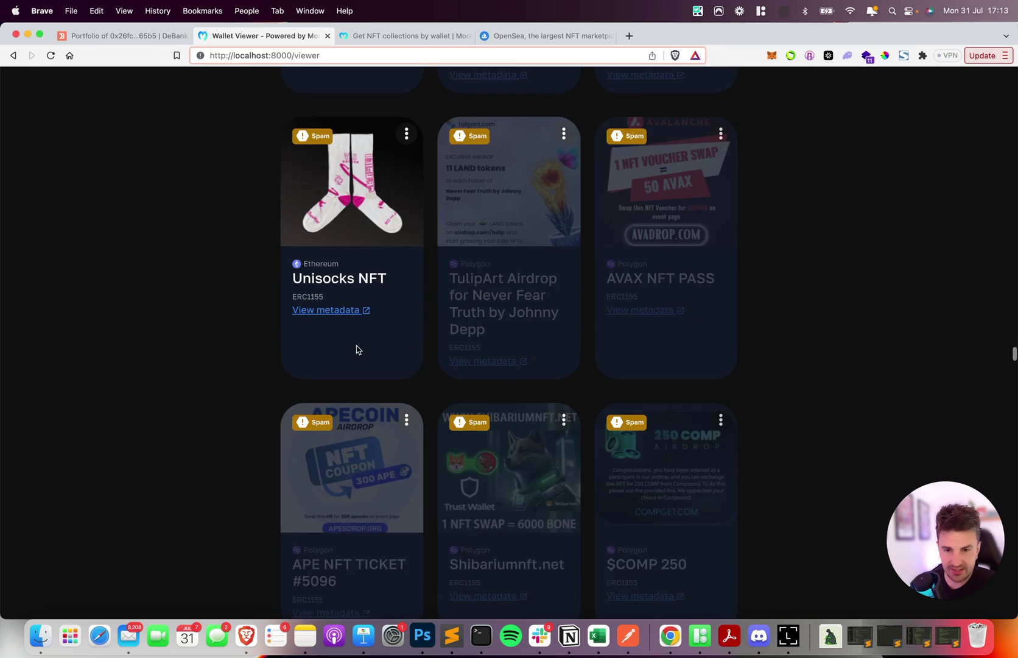
{"action": "mouse_move", "coordinate": [1015, 363]}
{"action": "left_mouse_down"}
{"action": "mouse_move", "coordinate": [1014, 517]}
{"action": "mouse_move", "coordinate": [999, 356]}
{"action": "left_mouse_up"}
{"action": "scroll", "coordinate": [999, 356], "scroll_direction": "down", "scroll_amount": 1}
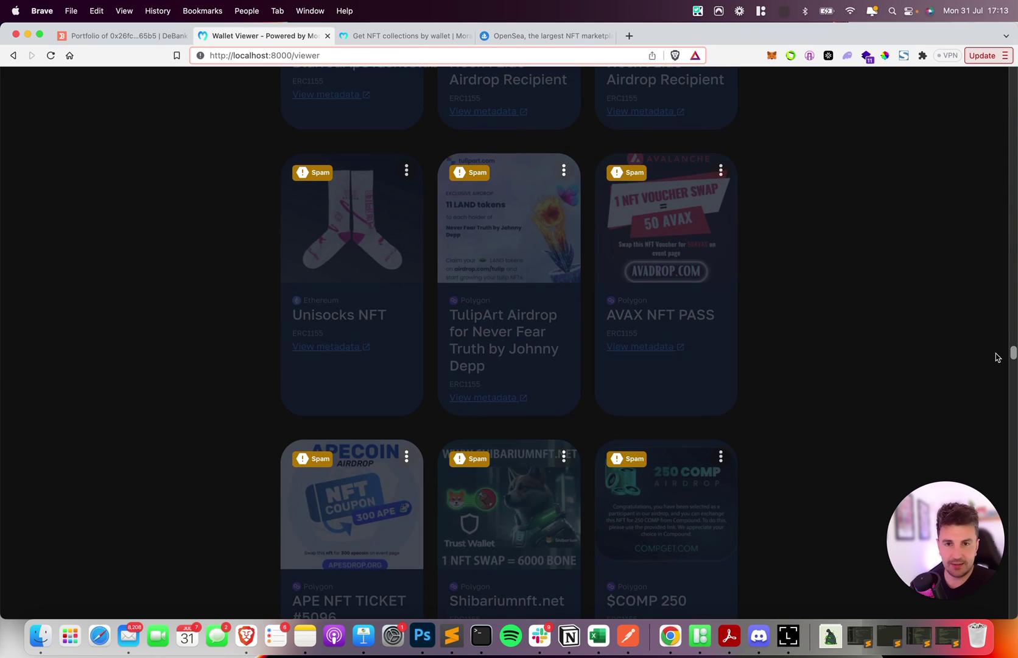
- Highlight the "possible_spam": false line in the Get NFT collections by wallet response
{"action": "left_click", "coordinate": [391, 35]}
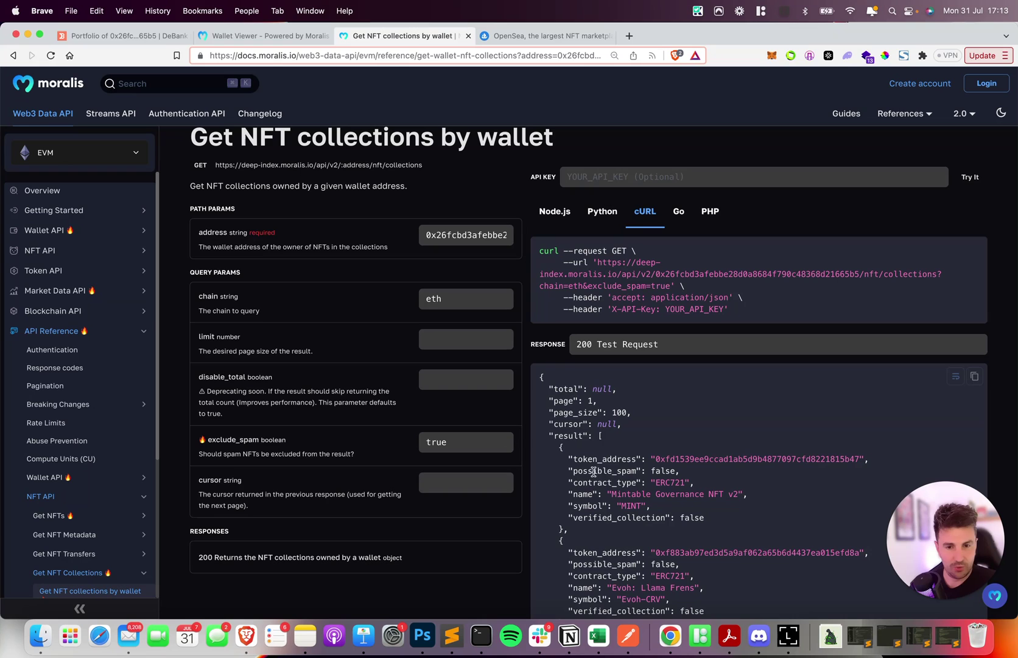
{"action": "left_click", "coordinate": [265, 35]}
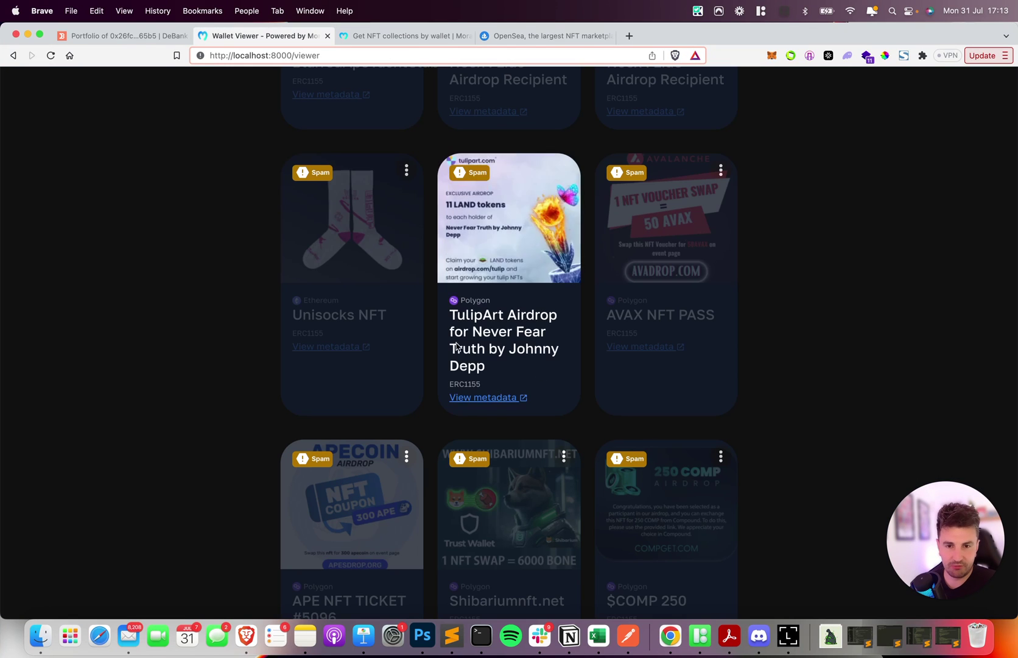
{"action": "left_click", "coordinate": [371, 36]}
{"action": "left_click_drag", "start_coordinate": [582, 471], "coordinate": [656, 471]}
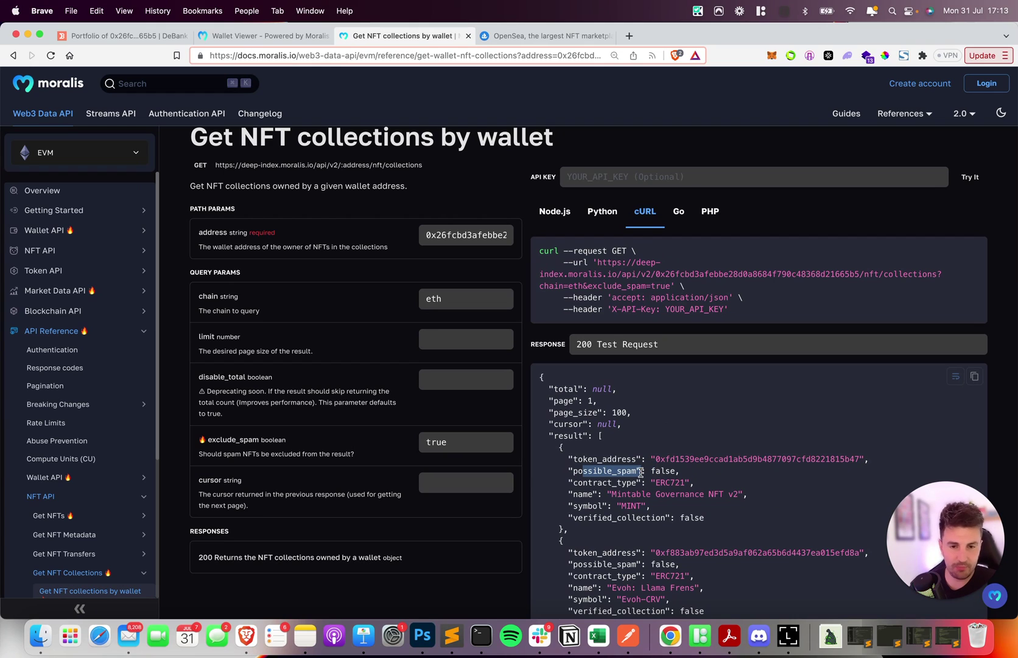
{"action": "triple_click", "coordinate": [717, 471]}
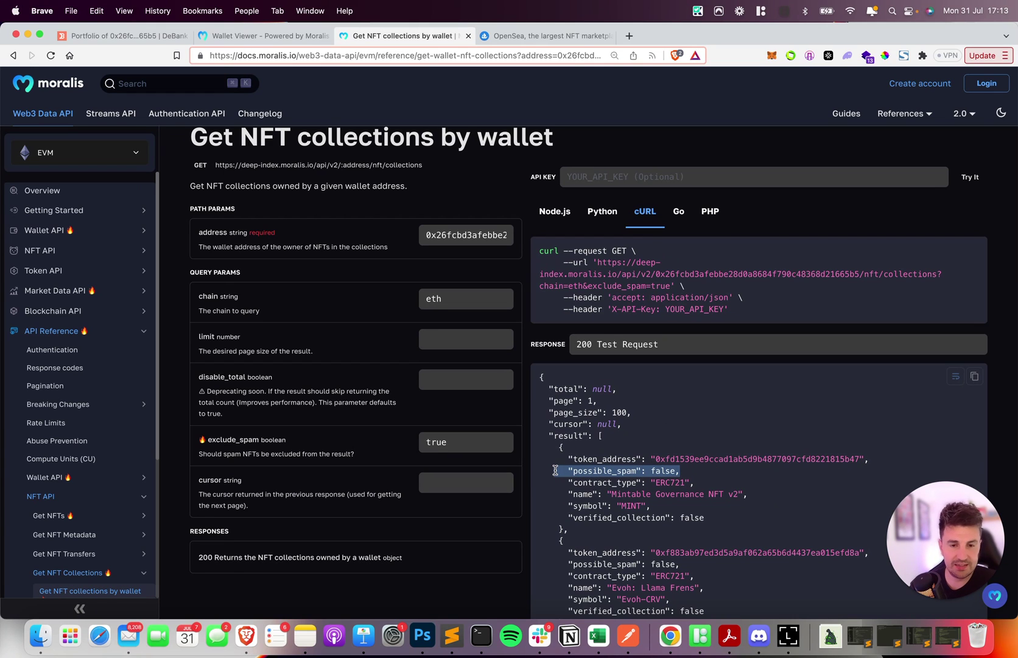
- Review the spam-flagged NFT cards in Wallet Viewer and reload the page
{"action": "left_click", "coordinate": [288, 38]}
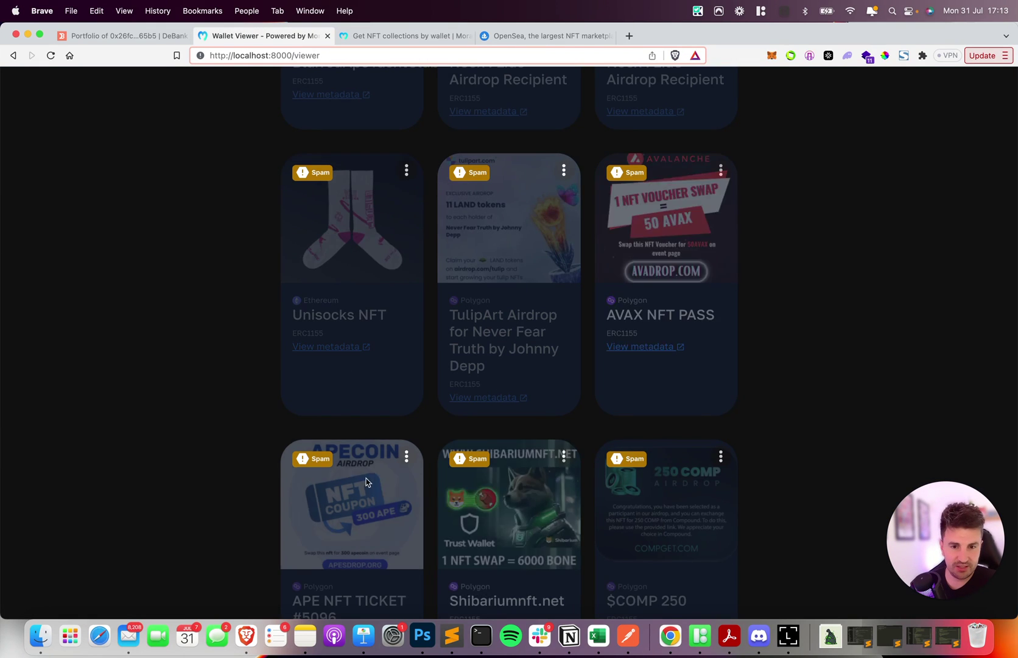
{"action": "scroll", "coordinate": [366, 482], "scroll_direction": "down", "scroll_amount": 5}
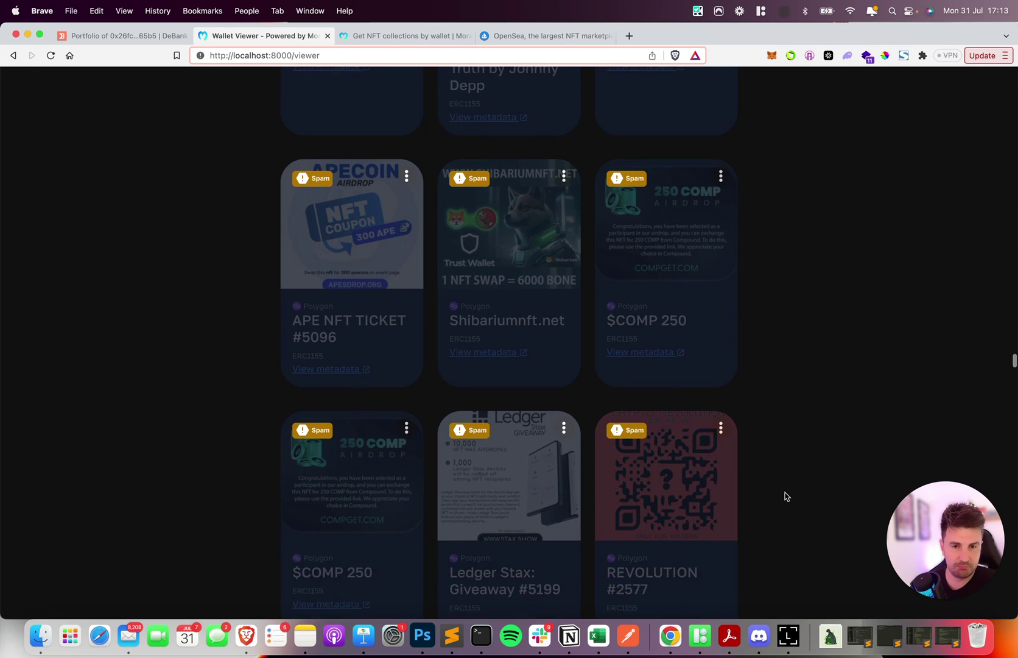
{"action": "scroll", "coordinate": [786, 496], "scroll_direction": "down", "scroll_amount": 2}
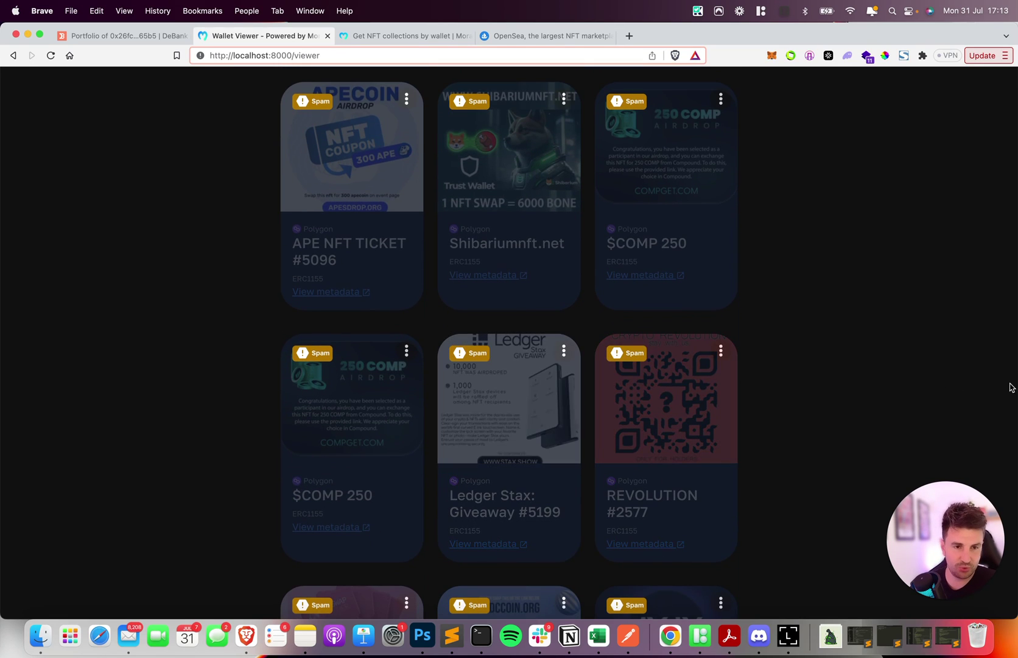
{"action": "scroll", "coordinate": [1004, 390], "scroll_direction": "up", "scroll_amount": 1}
{"action": "key", "text": "cmd+r"}
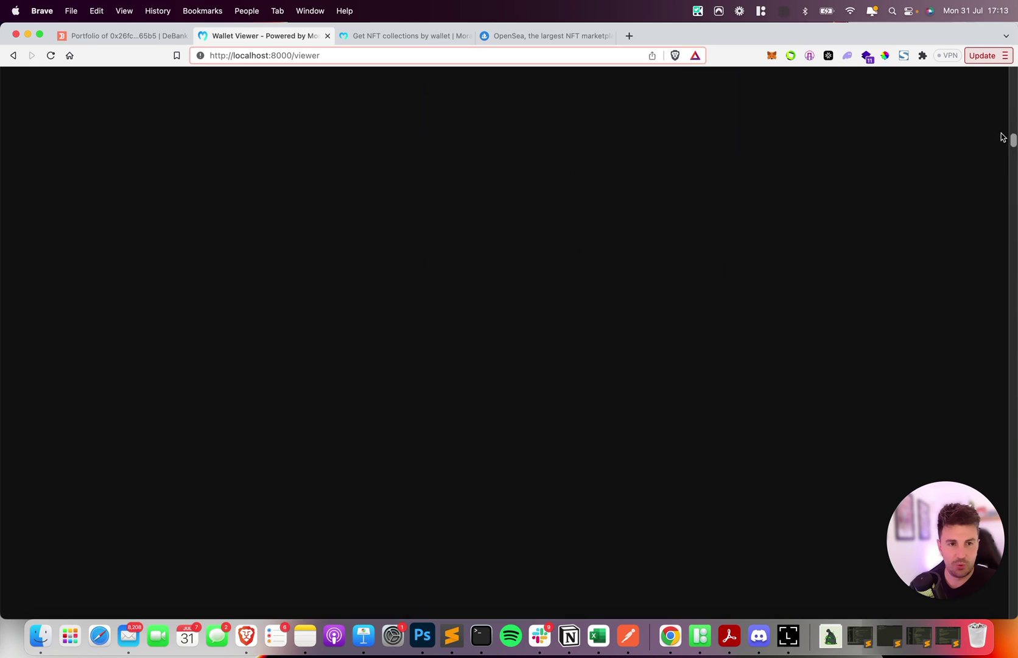
- Highlight the exclude_spam query parameter on the Get NFT collections by wallet docs page
{"action": "scroll", "coordinate": [614, 174], "scroll_direction": "down", "scroll_amount": 1}
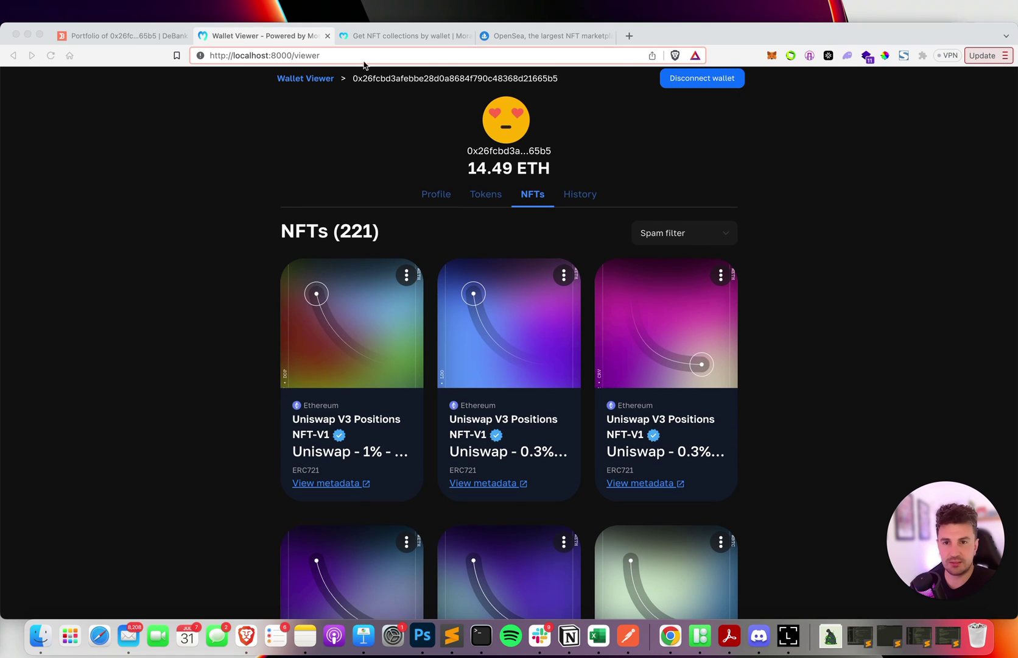
{"action": "left_click", "coordinate": [372, 35]}
{"action": "left_click_drag", "start_coordinate": [206, 439], "coordinate": [267, 440]}
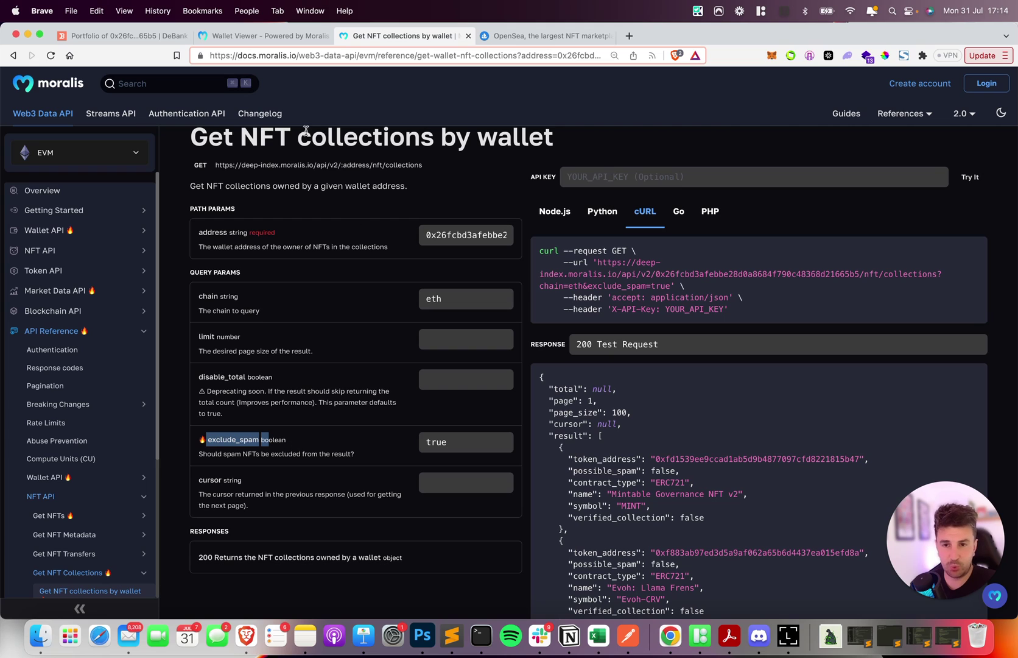
- Choose Exclude spam in the Spam filter so the NFTs tab lists 177 instead of 221
{"action": "left_click", "coordinate": [260, 38]}
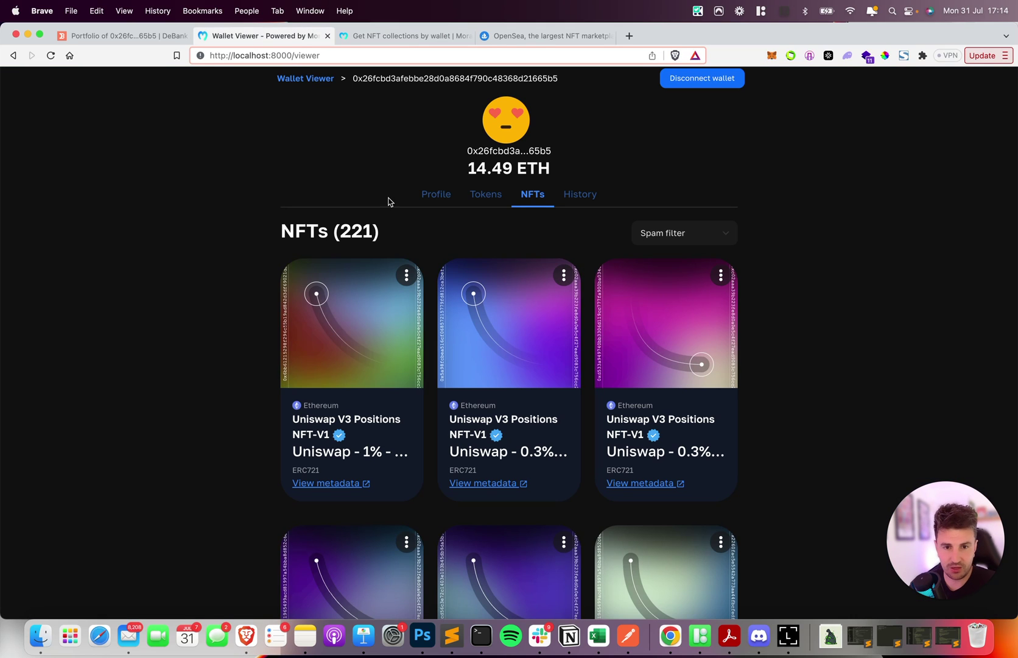
{"action": "left_click", "coordinate": [667, 235]}
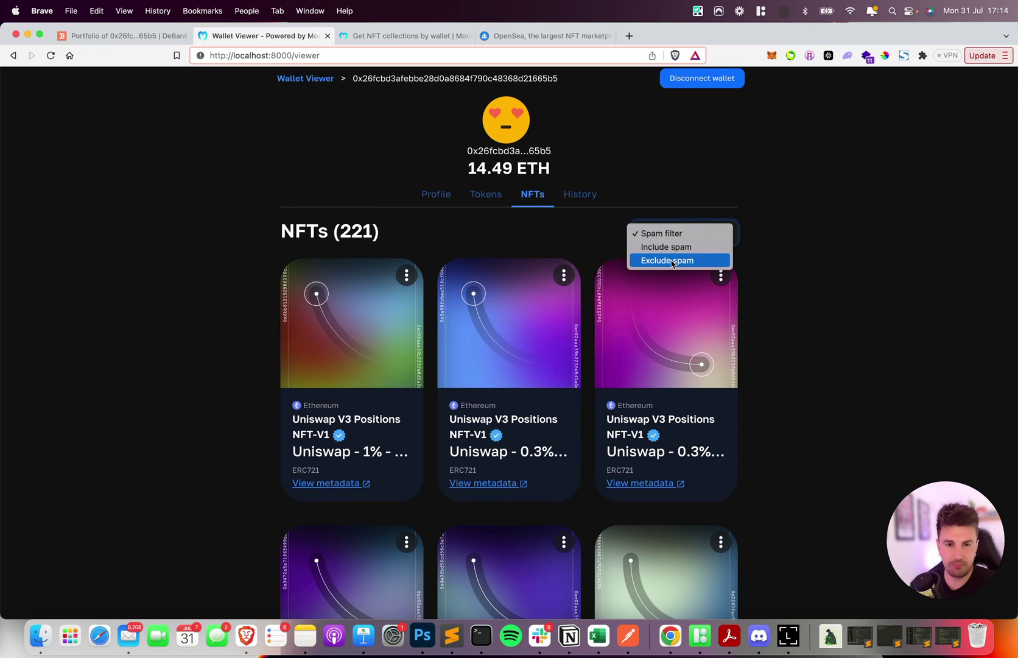
{"action": "left_click", "coordinate": [678, 261]}
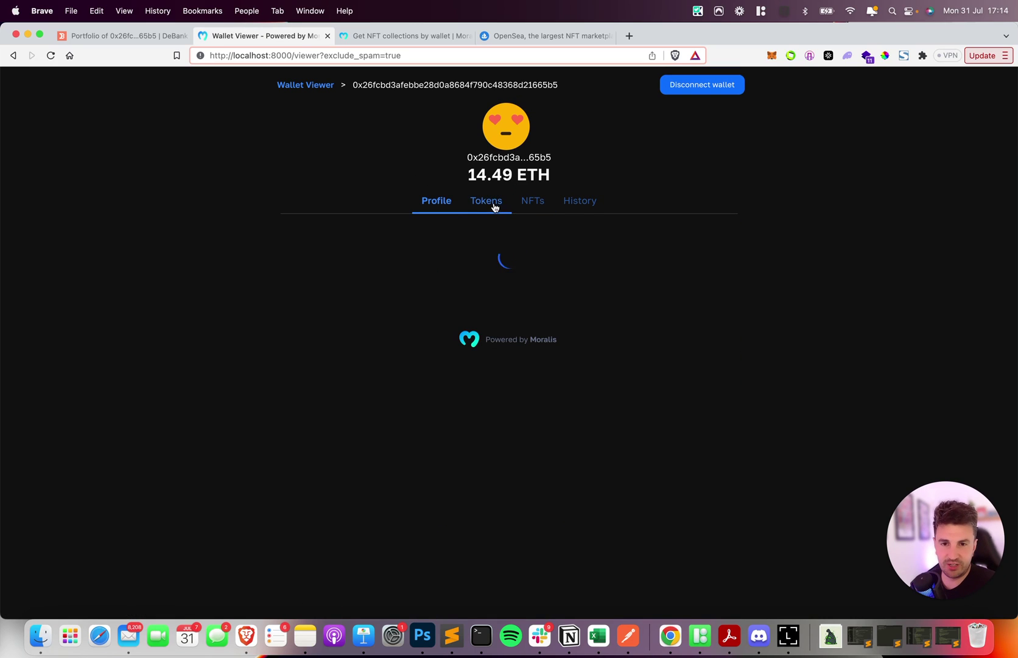
{"action": "left_click", "coordinate": [526, 200]}
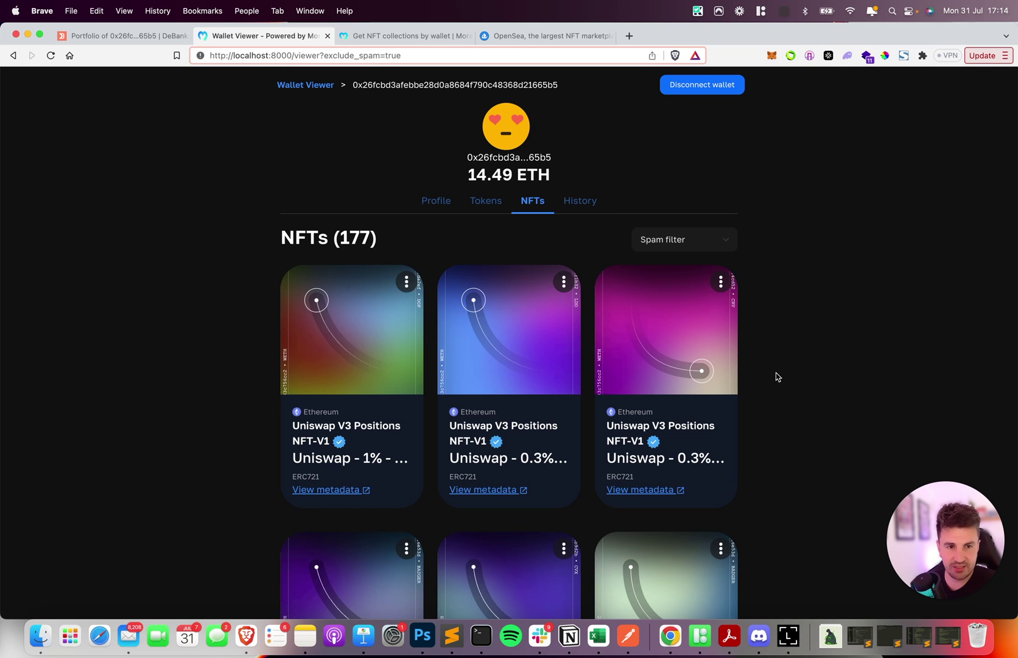
{"action": "scroll", "coordinate": [700, 368], "scroll_direction": "down", "scroll_amount": 15}
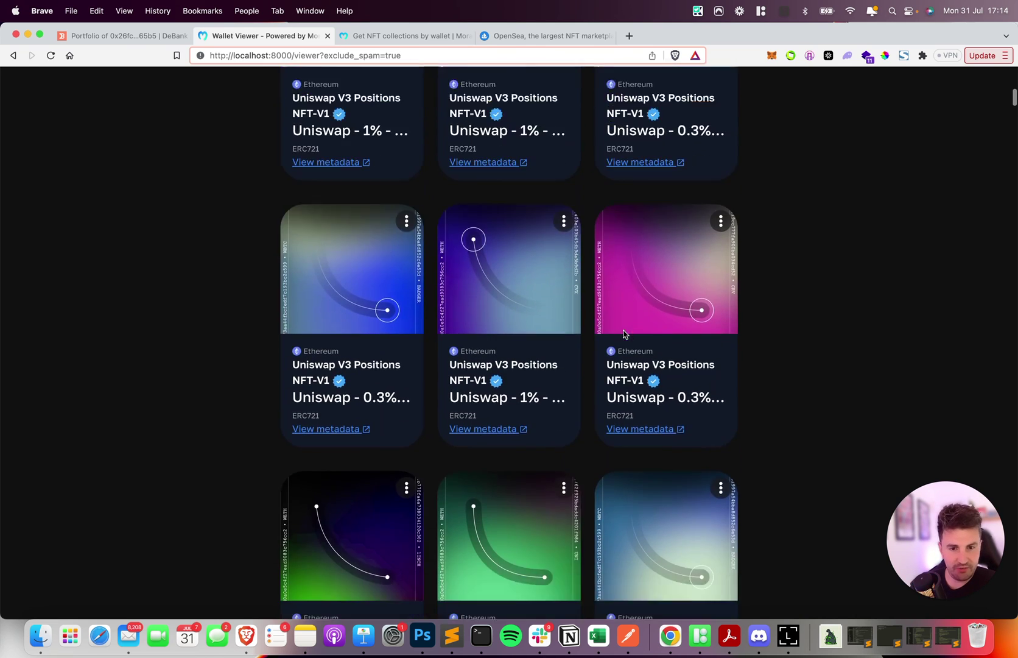
{"action": "mouse_move", "coordinate": [1014, 106]}
{"action": "left_mouse_down"}
{"action": "mouse_move", "coordinate": [1015, 380]}
{"action": "mouse_move", "coordinate": [1005, 404]}
{"action": "mouse_move", "coordinate": [1014, 617]}
{"action": "mouse_move", "coordinate": [1013, 77]}
{"action": "left_mouse_up"}
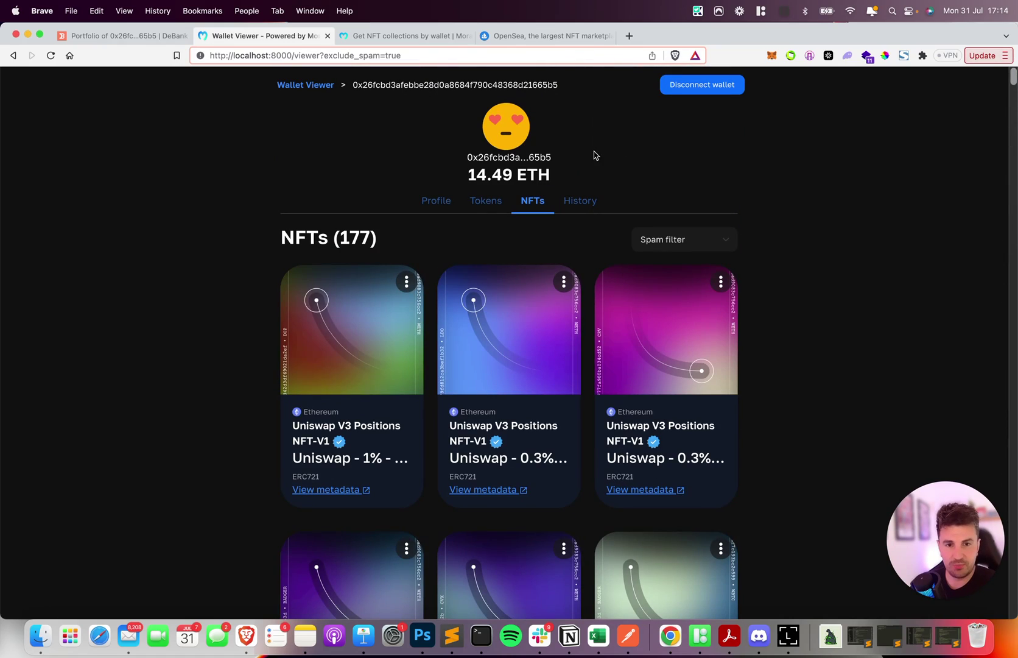
- Switch the Spam filter back to Include spam so all 221 NFTs are listed again
{"action": "left_click", "coordinate": [667, 240]}
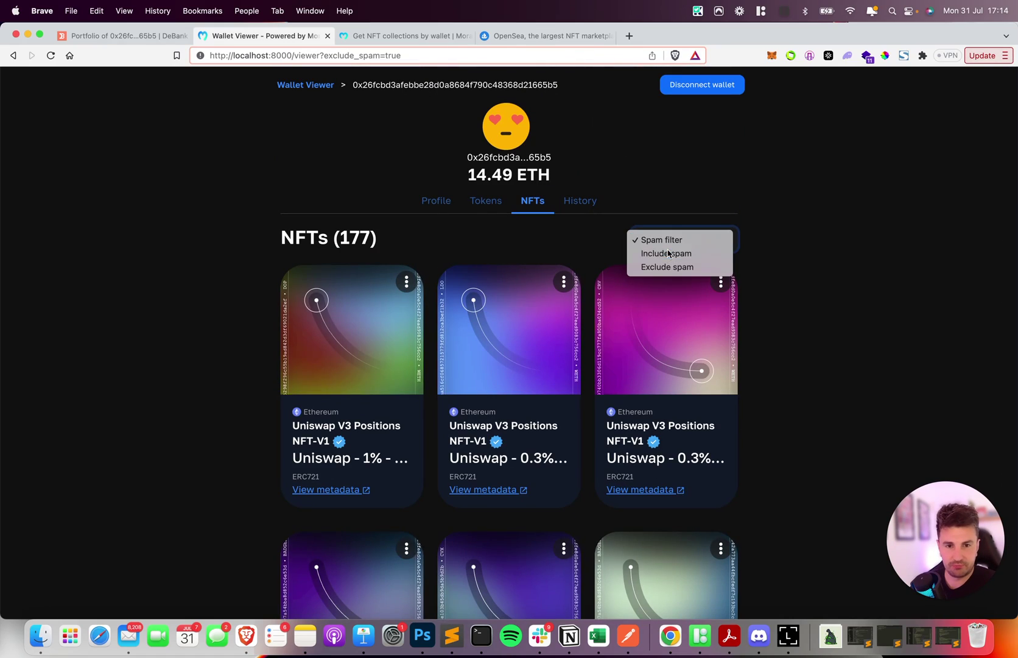
{"action": "left_click", "coordinate": [668, 253]}
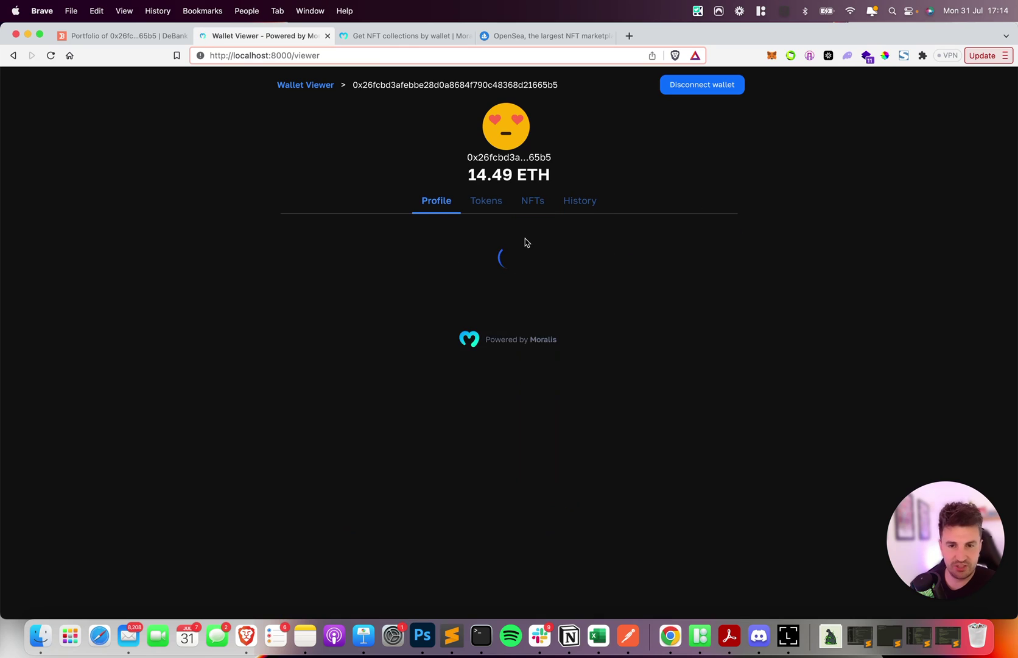
{"action": "left_click", "coordinate": [530, 207]}
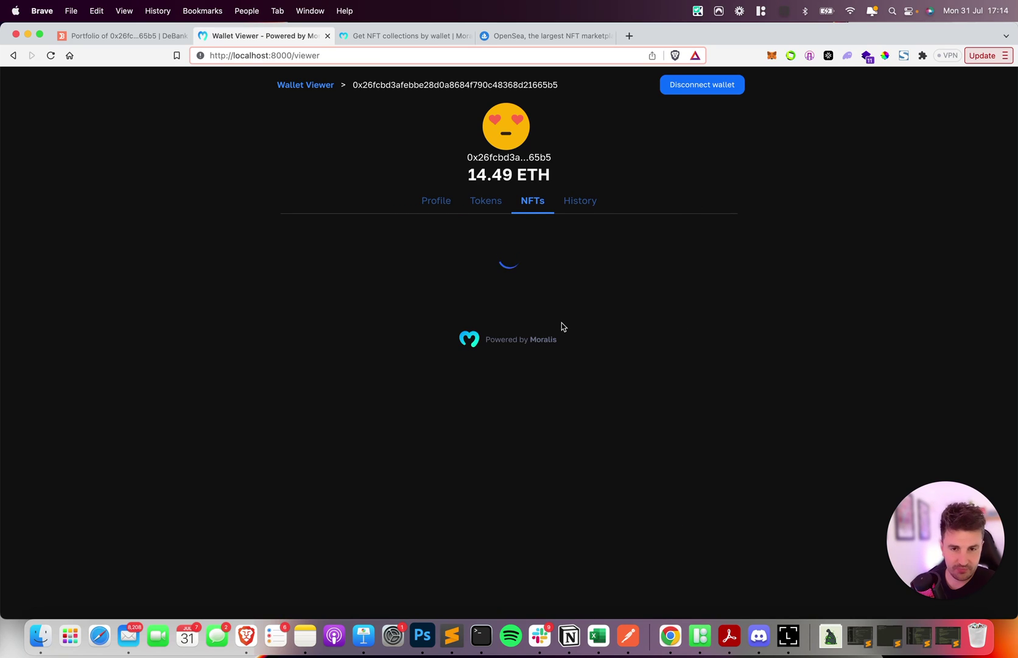
{"action": "scroll", "coordinate": [563, 327], "scroll_direction": "down", "scroll_amount": 10}
{"action": "mouse_move", "coordinate": [1014, 132]}
{"action": "left_mouse_down"}
{"action": "mouse_move", "coordinate": [1008, 570]}
{"action": "mouse_move", "coordinate": [1000, 242]}
{"action": "mouse_move", "coordinate": [974, 28]}
{"action": "left_mouse_up"}
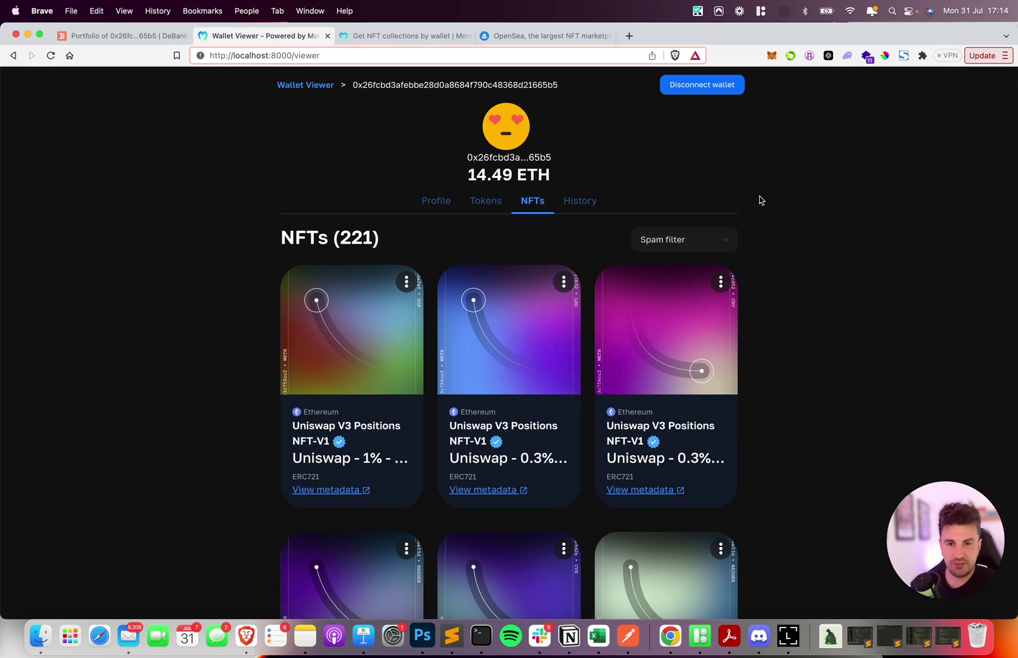
{"action": "left_click", "coordinate": [395, 32]}
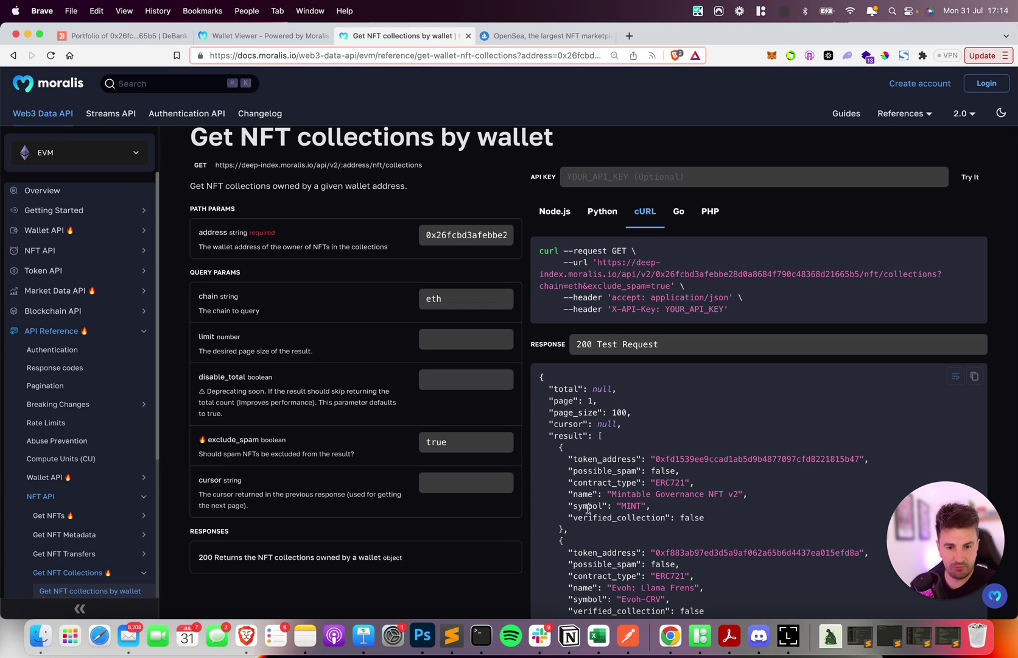
- Highlight the verified_collection line in the response and compare it with the Wallet Viewer cards
{"action": "left_click_drag", "start_coordinate": [569, 517], "coordinate": [706, 518]}
{"action": "left_click", "coordinate": [268, 36]}
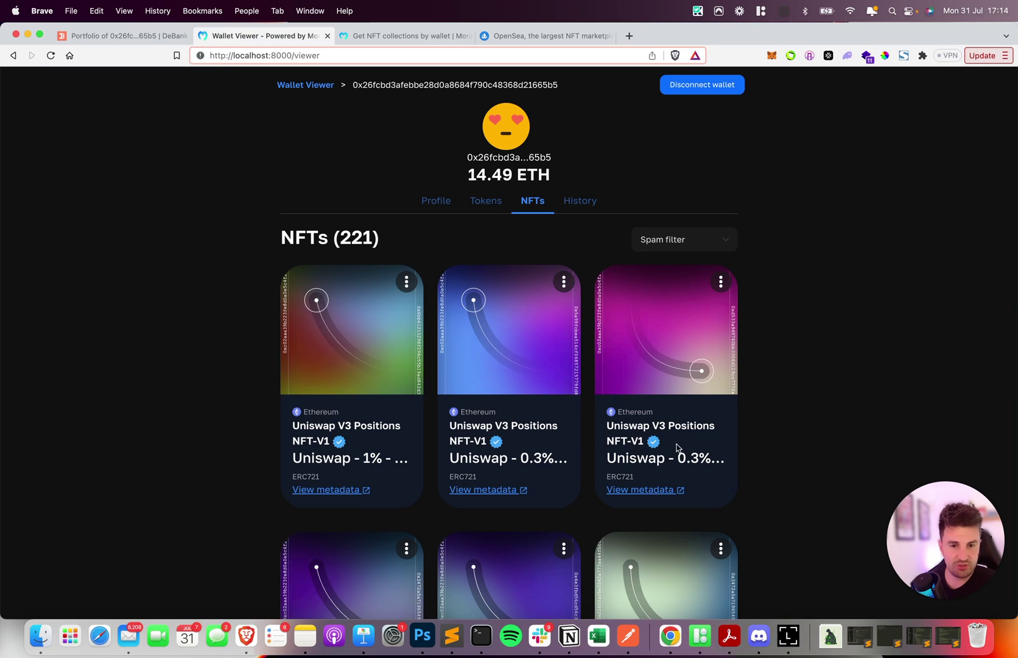
{"action": "scroll", "coordinate": [582, 447], "scroll_direction": "down", "scroll_amount": 6}
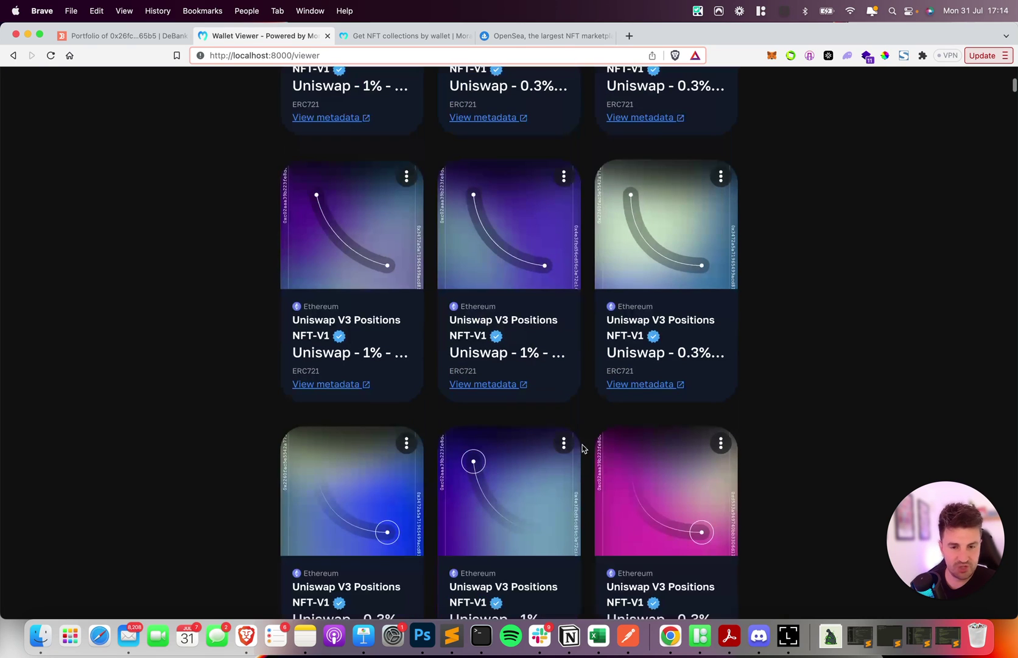
{"action": "left_click", "coordinate": [395, 35]}
- Highlight the exclude_spam parameter in the docs, where all collections show possible_spam false
{"action": "scroll", "coordinate": [659, 345], "scroll_direction": "down", "scroll_amount": 5}
{"action": "scroll", "coordinate": [426, 305], "scroll_direction": "up", "scroll_amount": 2}
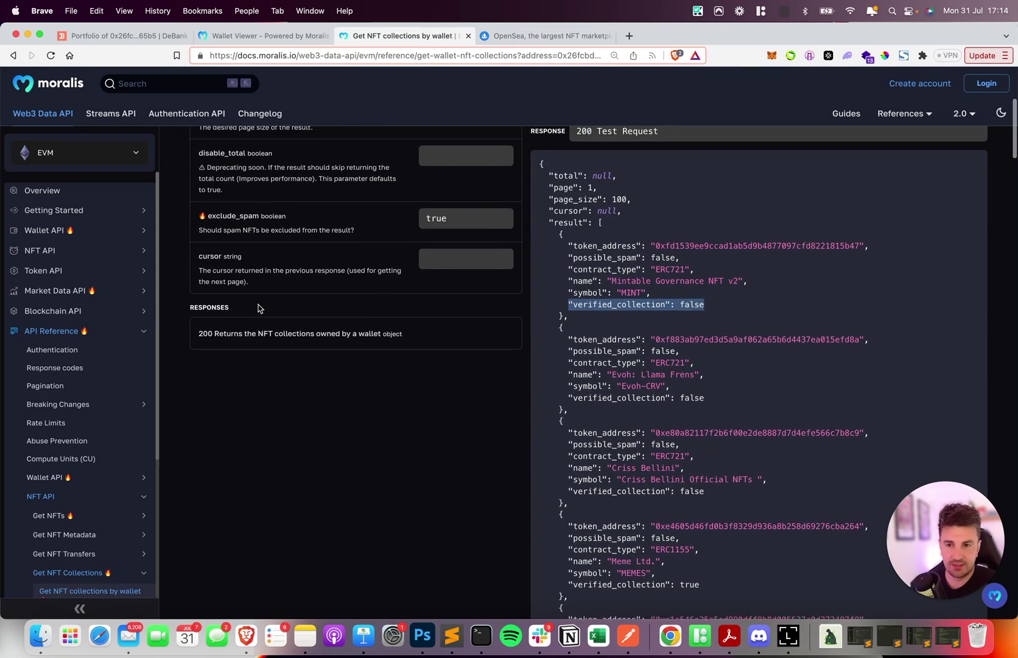
{"action": "left_click_drag", "start_coordinate": [199, 226], "coordinate": [249, 226]}
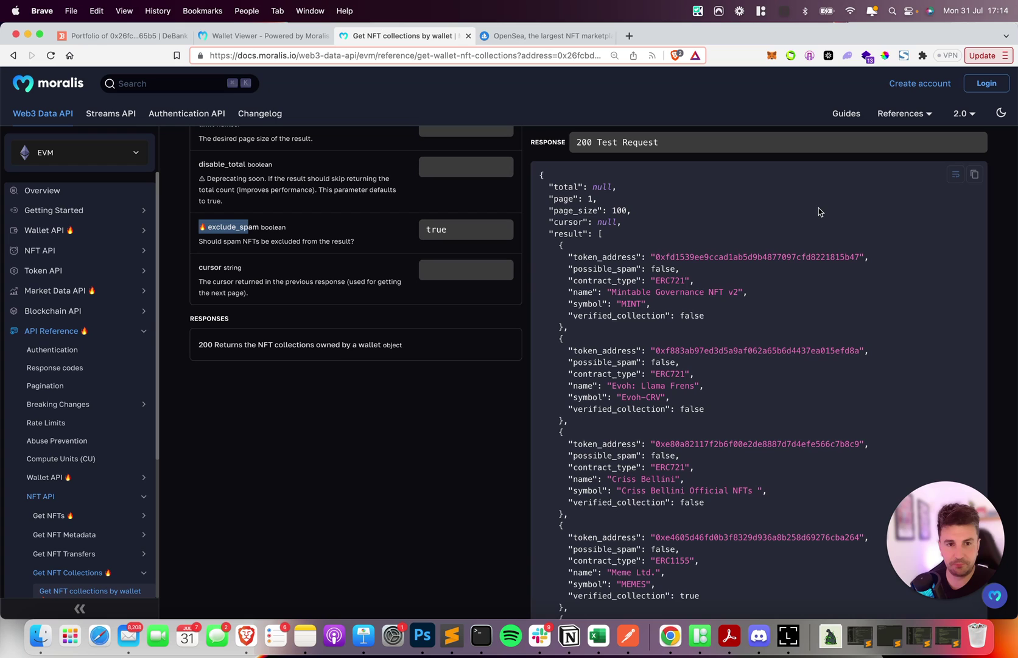
{"action": "scroll", "coordinate": [396, 286], "scroll_direction": "up", "scroll_amount": 1}
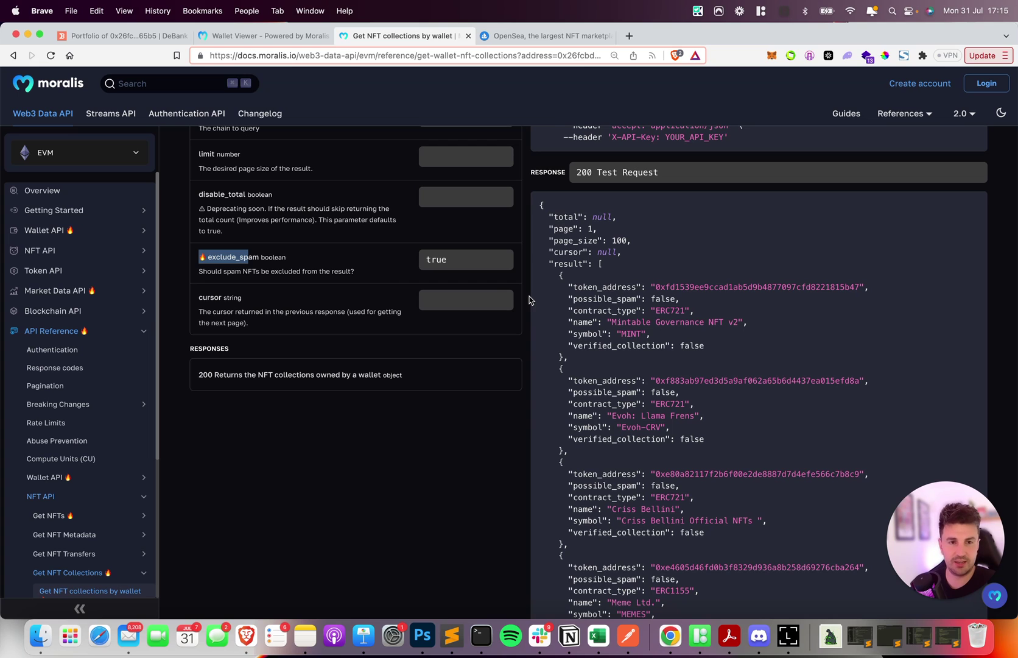
- Scroll through the wallet's transaction History, then open its Profile overview across five chains
{"action": "left_click", "coordinate": [306, 39]}
{"action": "scroll", "coordinate": [602, 216], "scroll_direction": "up", "scroll_amount": 10}
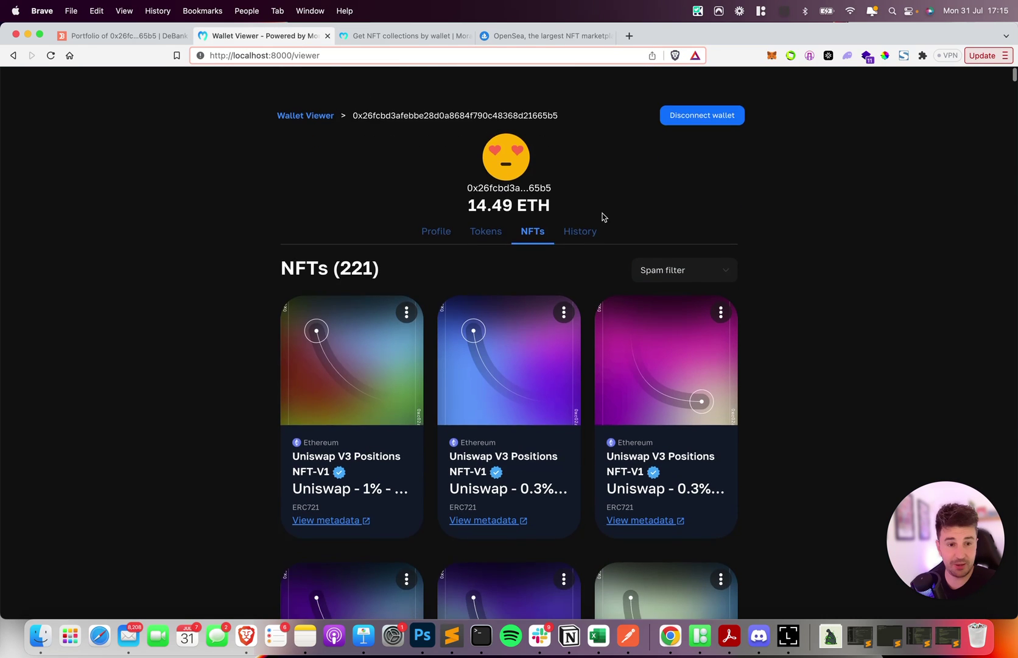
{"action": "left_click", "coordinate": [578, 202]}
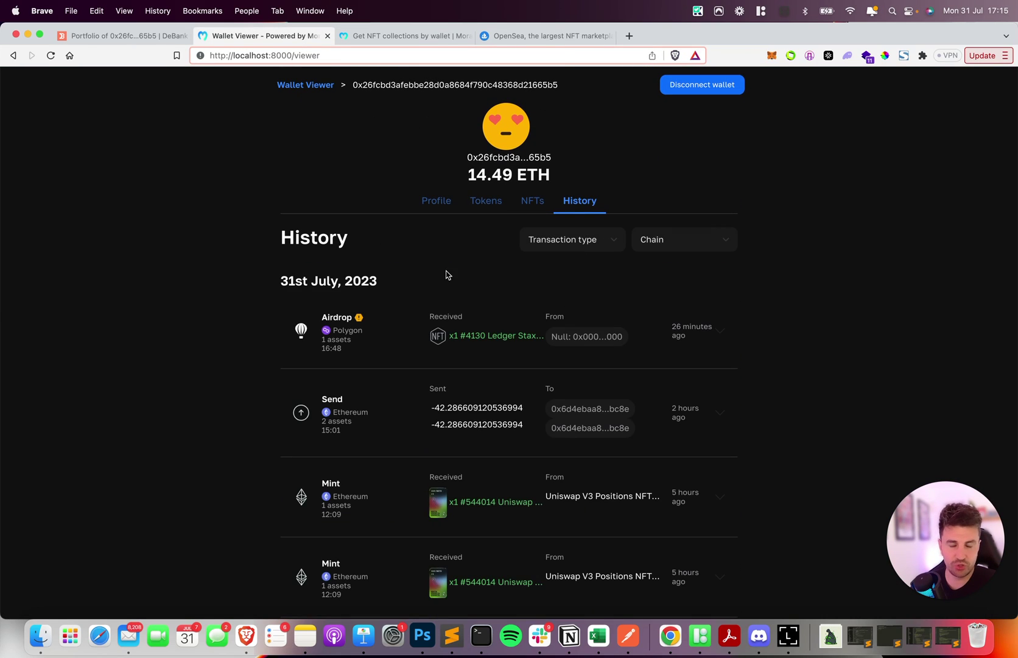
{"action": "scroll", "coordinate": [474, 412], "scroll_direction": "down", "scroll_amount": 15}
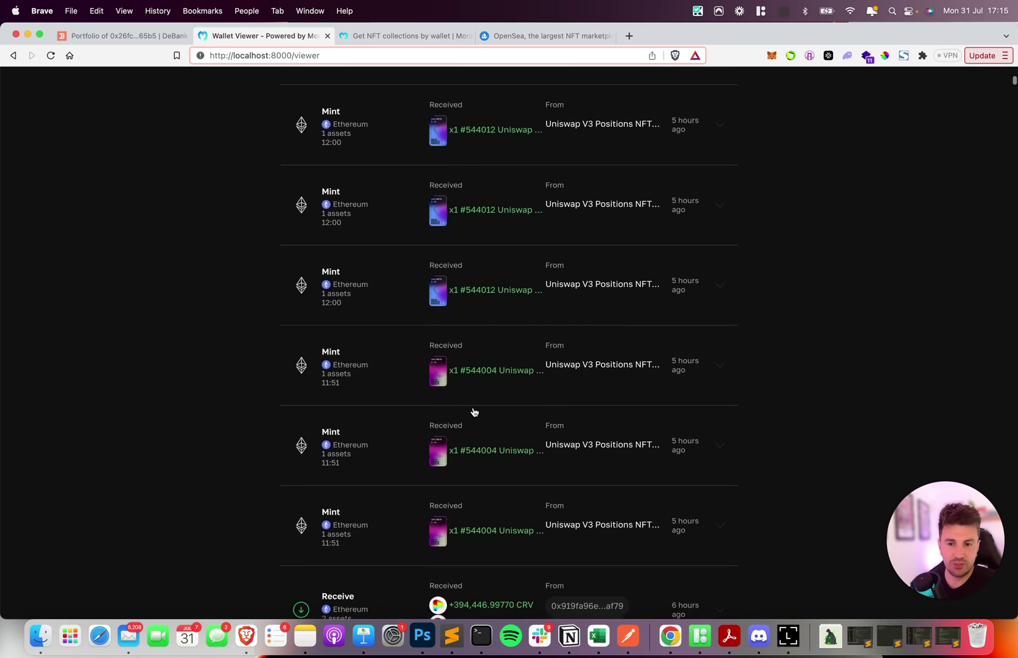
{"action": "scroll", "coordinate": [474, 411], "scroll_direction": "down", "scroll_amount": 5}
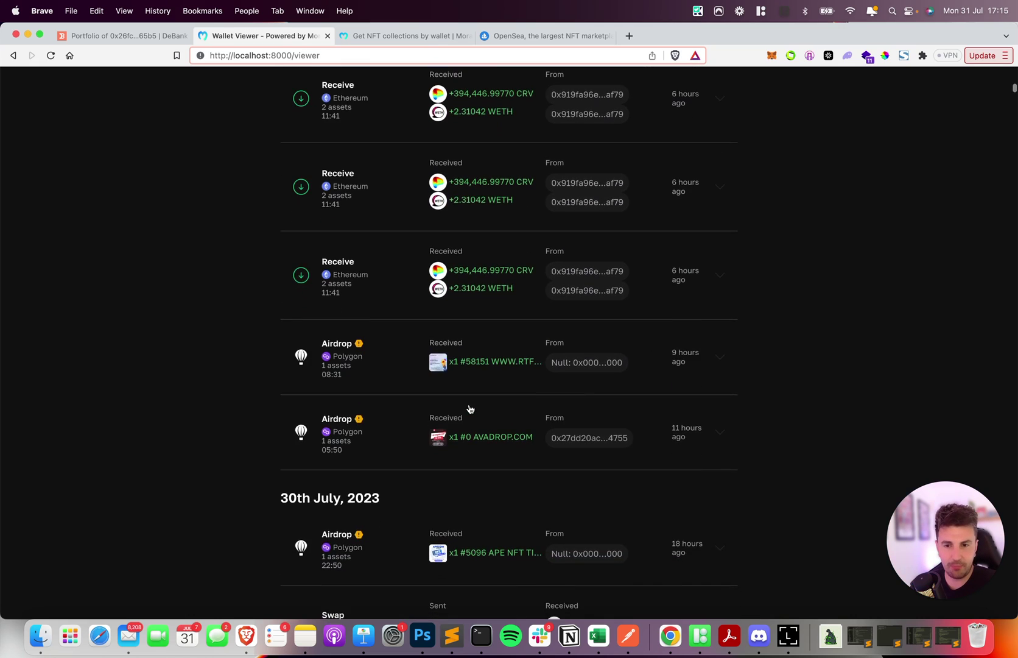
{"action": "scroll", "coordinate": [418, 343], "scroll_direction": "down", "scroll_amount": 1}
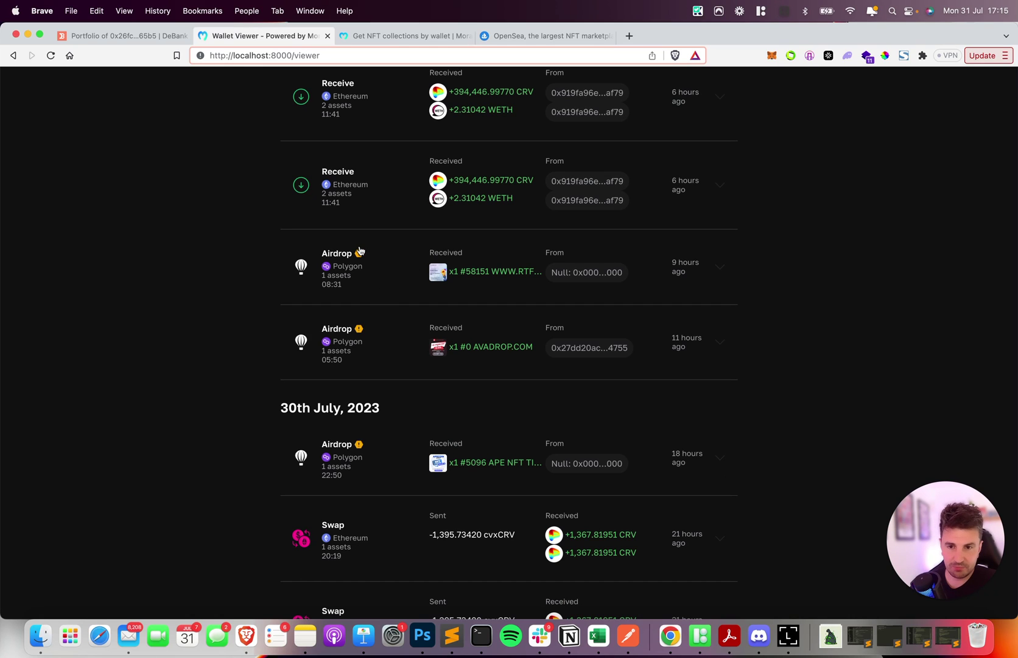
{"action": "scroll", "coordinate": [415, 307], "scroll_direction": "down", "scroll_amount": 5}
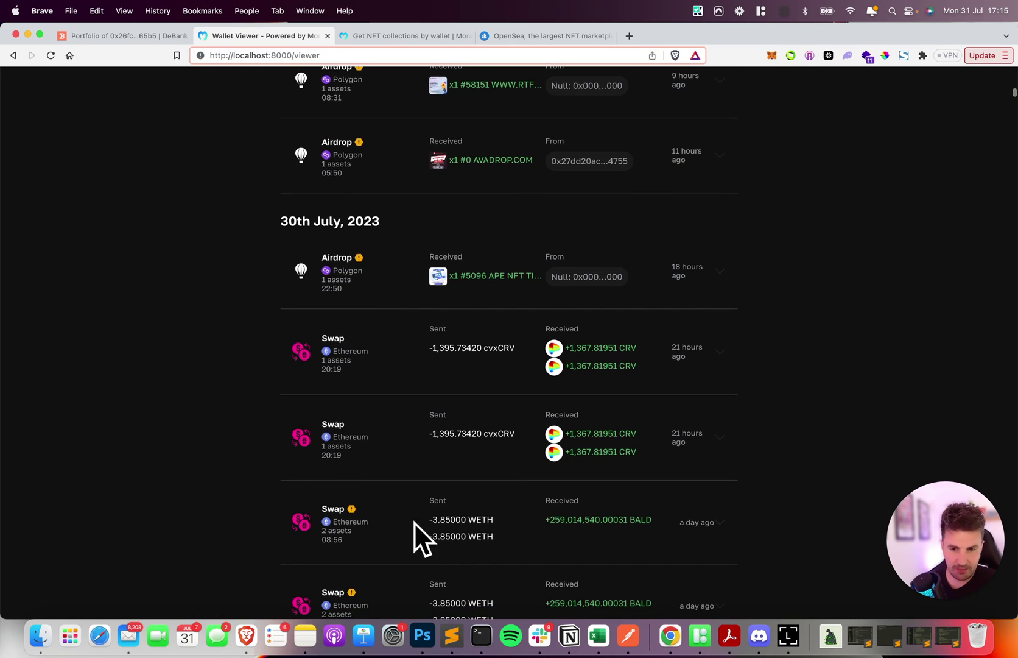
{"action": "scroll", "coordinate": [415, 522], "scroll_direction": "down", "scroll_amount": 20}
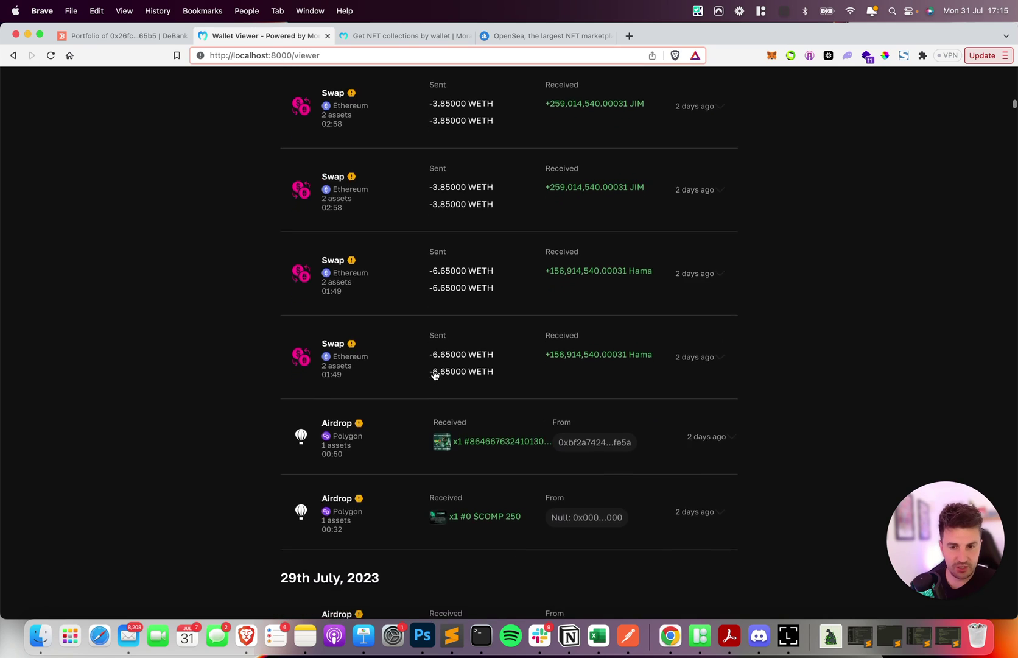
{"action": "scroll", "coordinate": [481, 347], "scroll_direction": "up", "scroll_amount": 20}
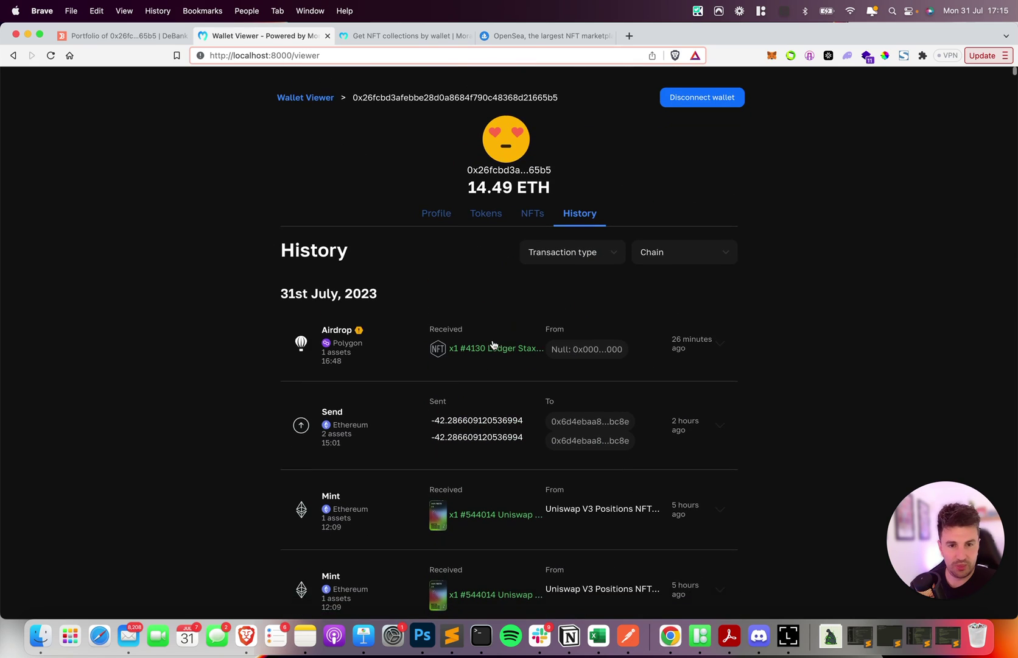
{"action": "left_click", "coordinate": [447, 209]}
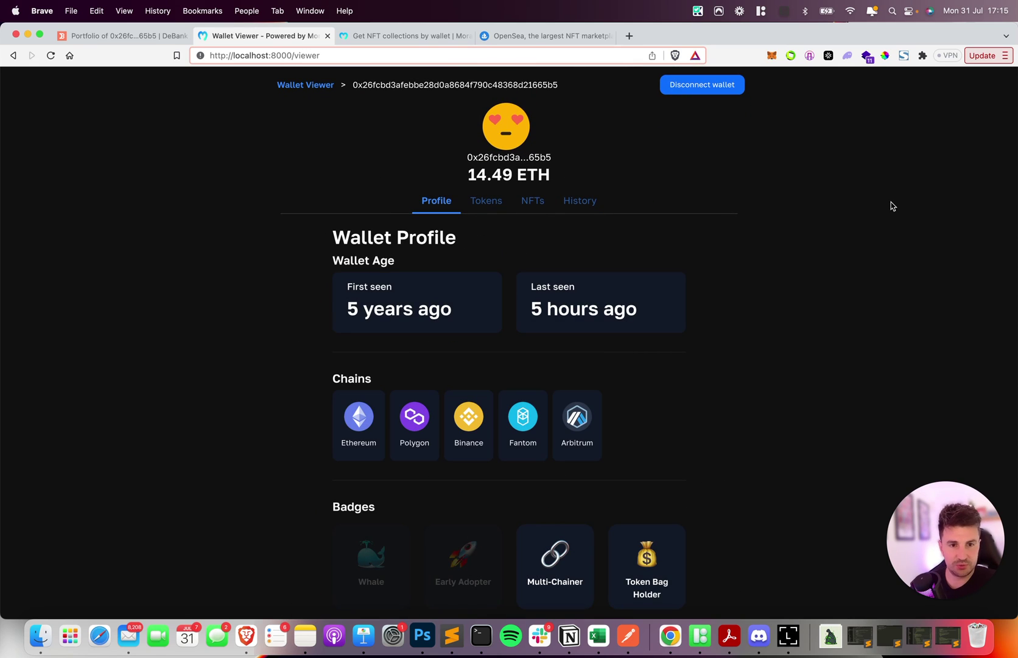